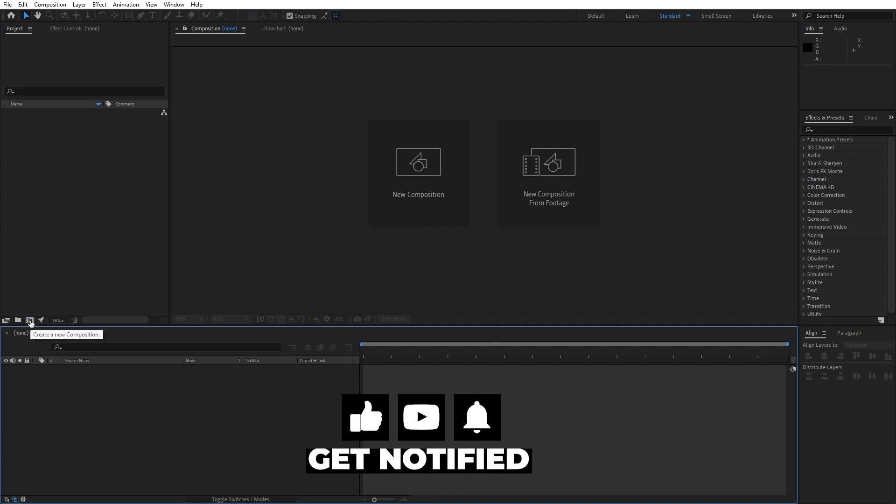
Step: Create a 1920×1080, 30 fps composition named 'Final' with a 0:00:10:00 duration
click(30, 321)
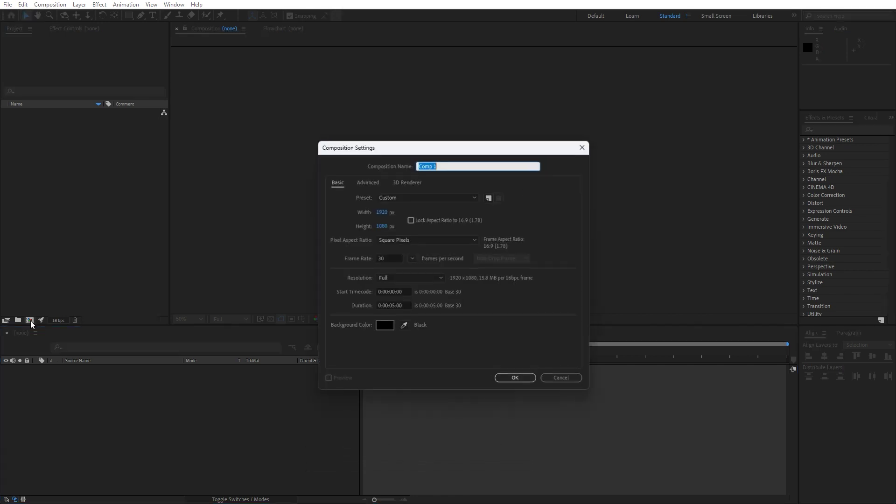
text(Final)
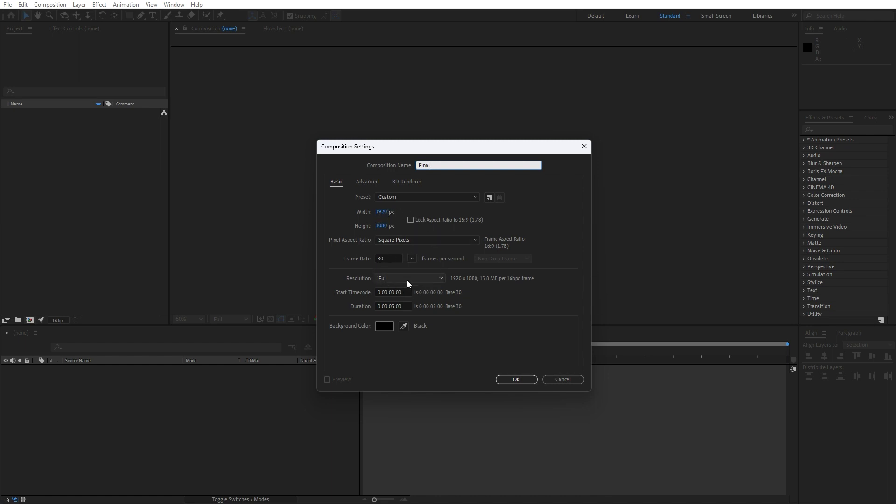
click(393, 305)
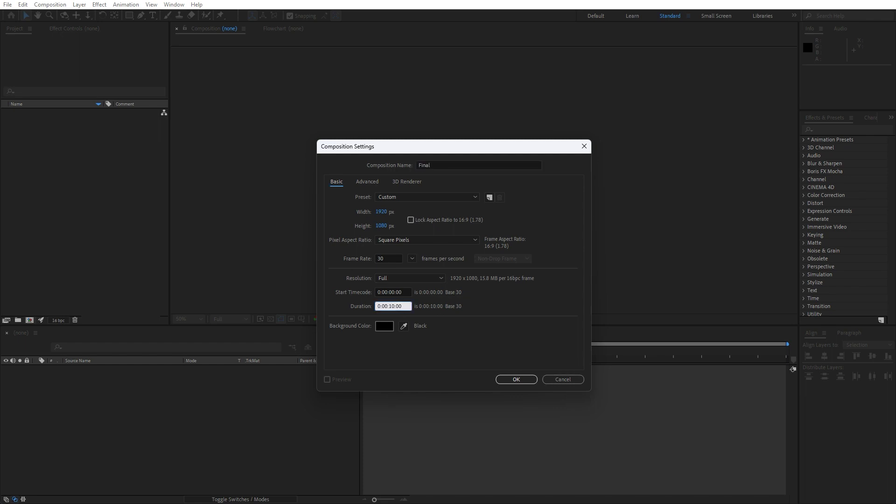
click(516, 380)
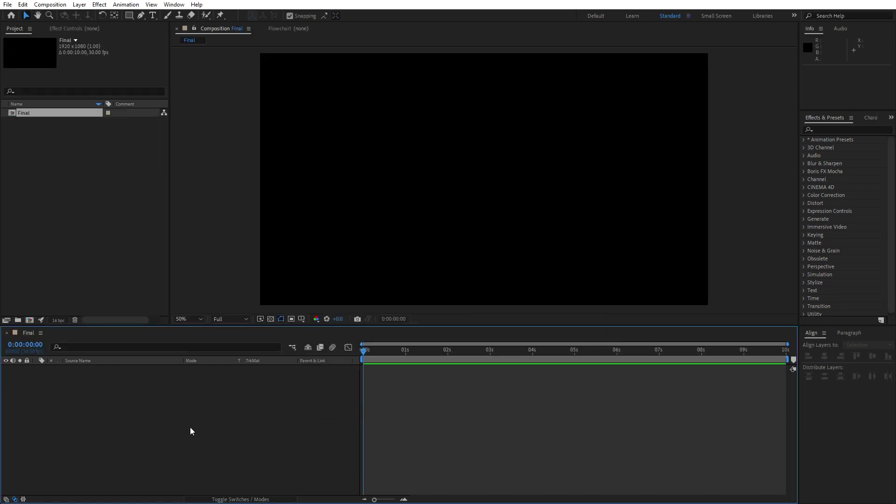
Step: Add a black 1920×1080 solid layer named 'Background', then deselect it
right_click(179, 412)
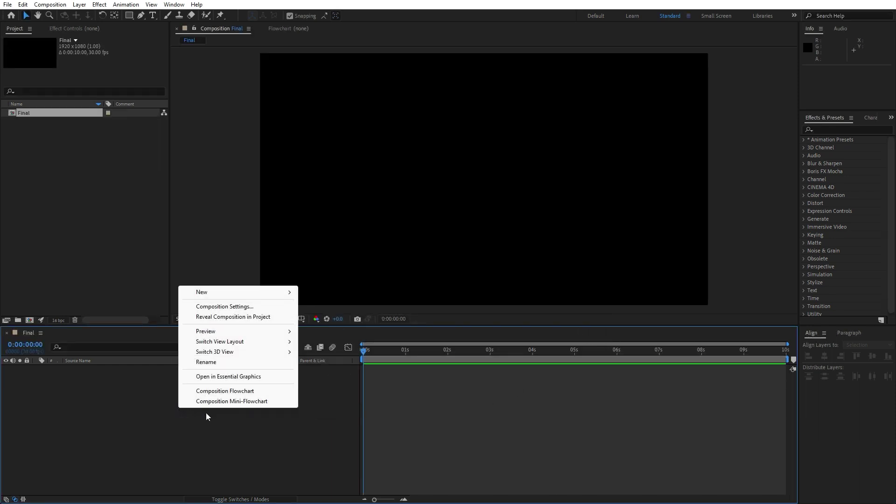
mouse_move(215, 294)
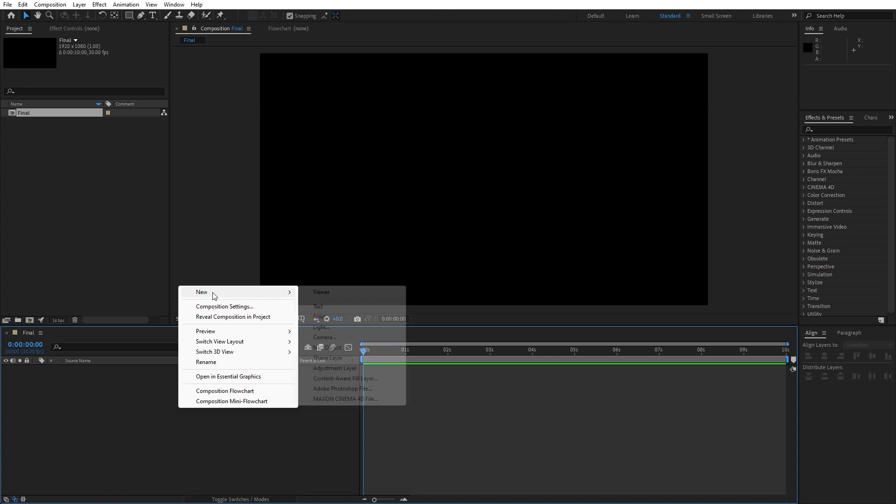
click(336, 317)
text(Background)
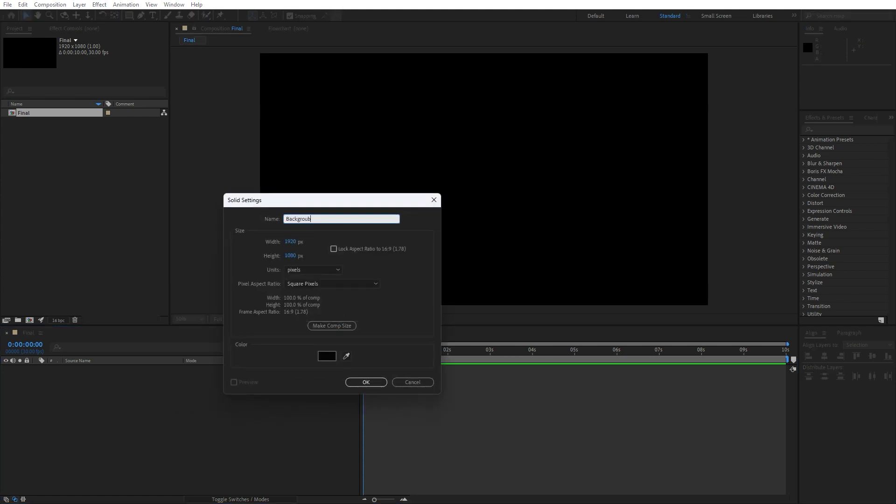
click(377, 380)
click(172, 404)
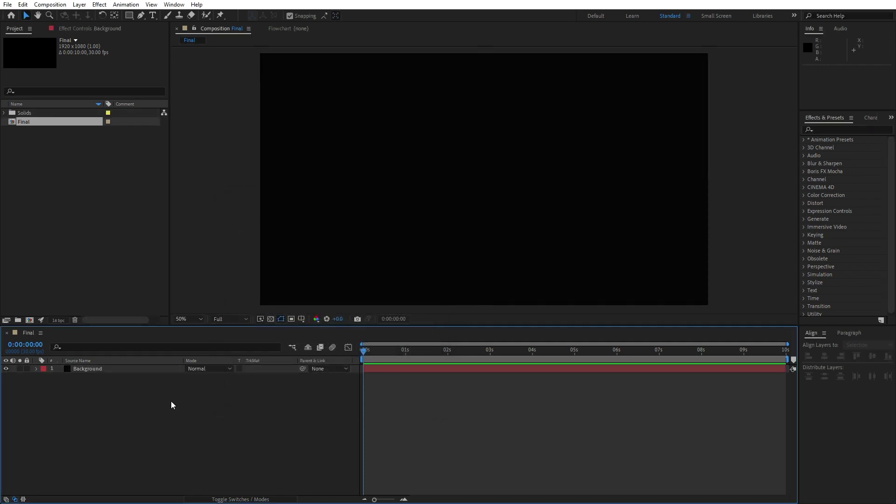
Step: Apply the Gradient Ramp effect to the Background layer
click(95, 372)
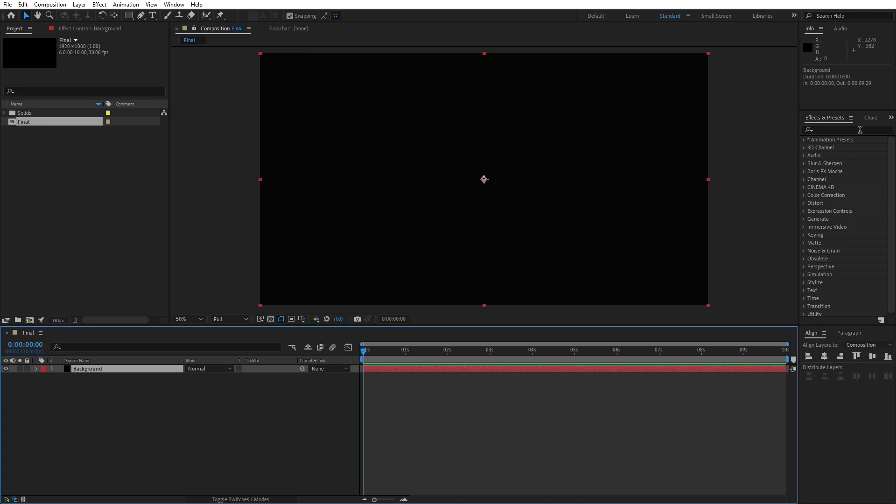
click(174, 5)
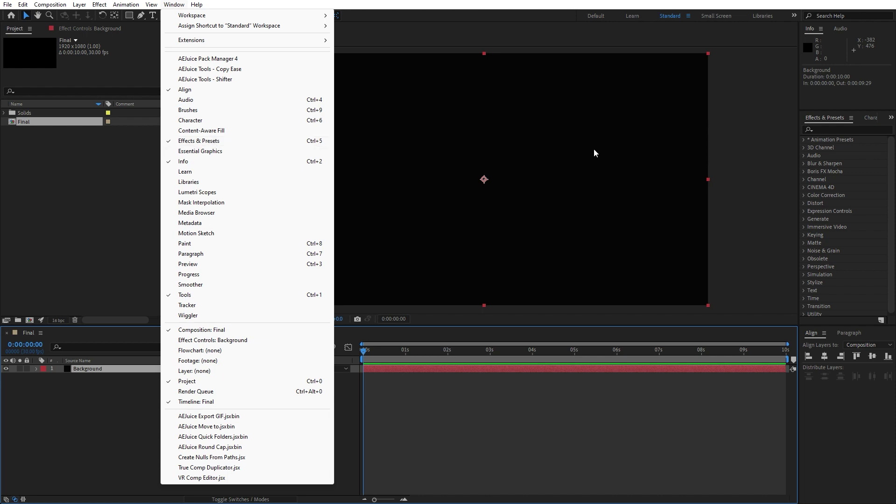
click(846, 130)
text(ramp)
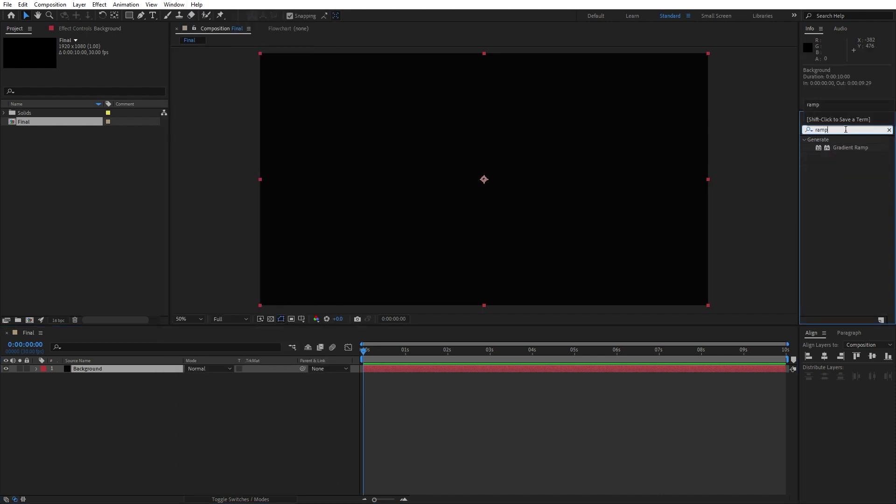
drag(841, 146, 96, 374)
Step: Place the ramp start near the top-left corner and the end at the bottom-right corner
key(comma)
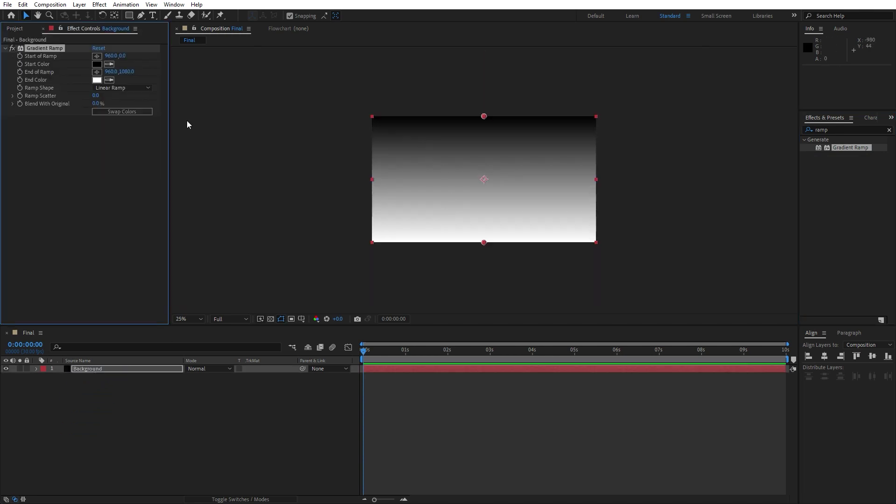
click(97, 57)
click(363, 118)
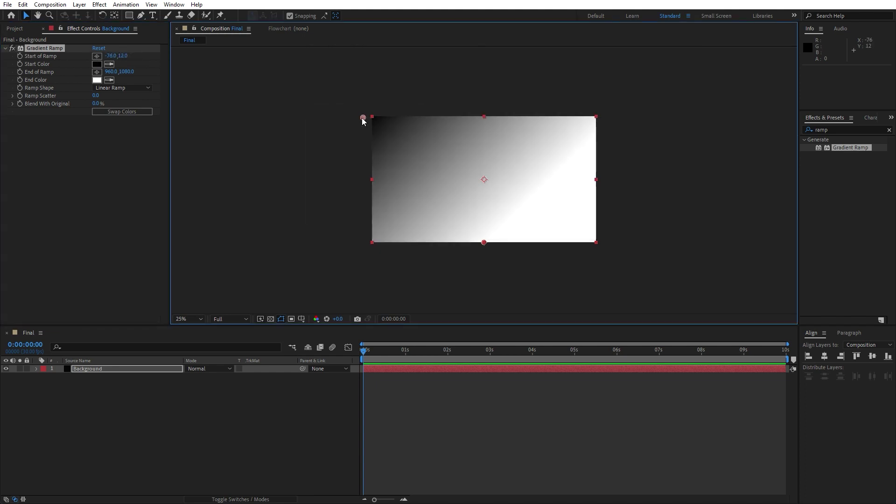
click(97, 72)
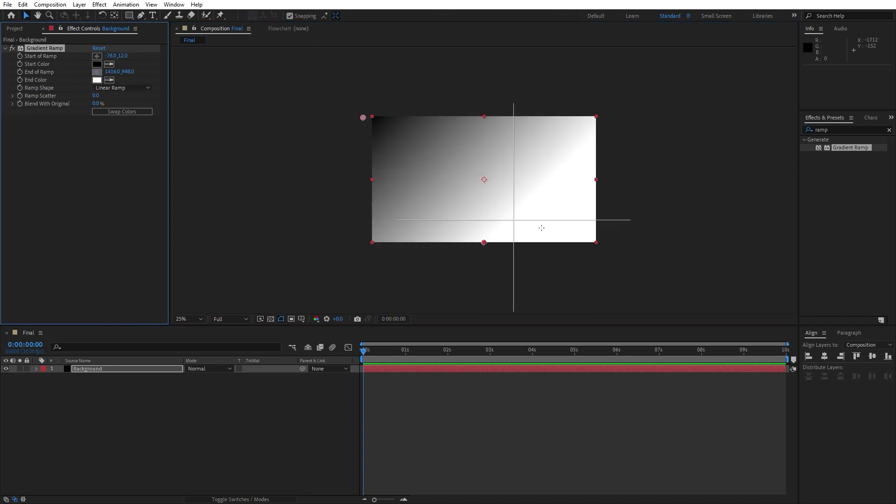
click(603, 247)
key(period)
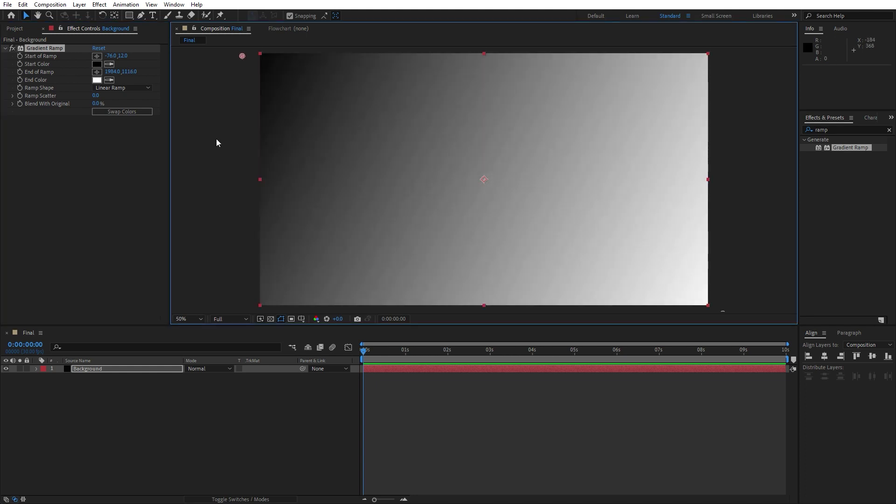
Step: Make the ramp's start colour bright blue and its end colour dark navy
click(97, 66)
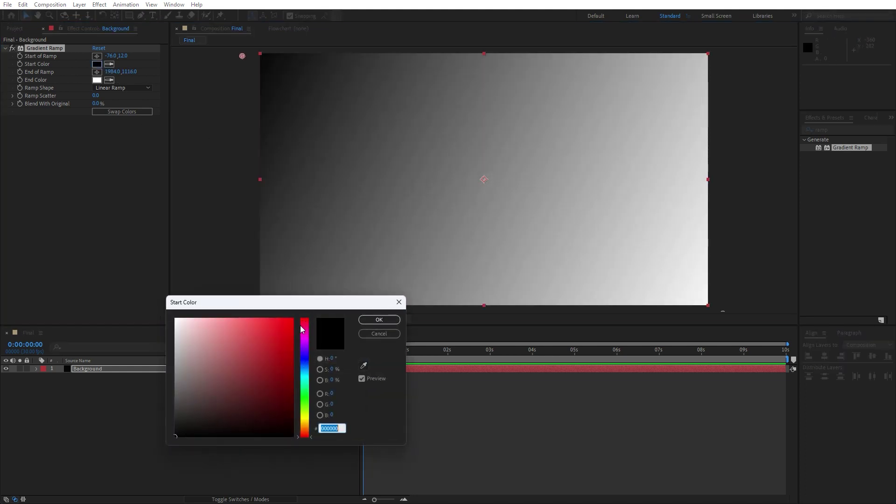
mouse_move(304, 370)
mouse_down()
mouse_move(289, 337)
mouse_move(307, 317)
mouse_move(306, 332)
mouse_up()
click(374, 320)
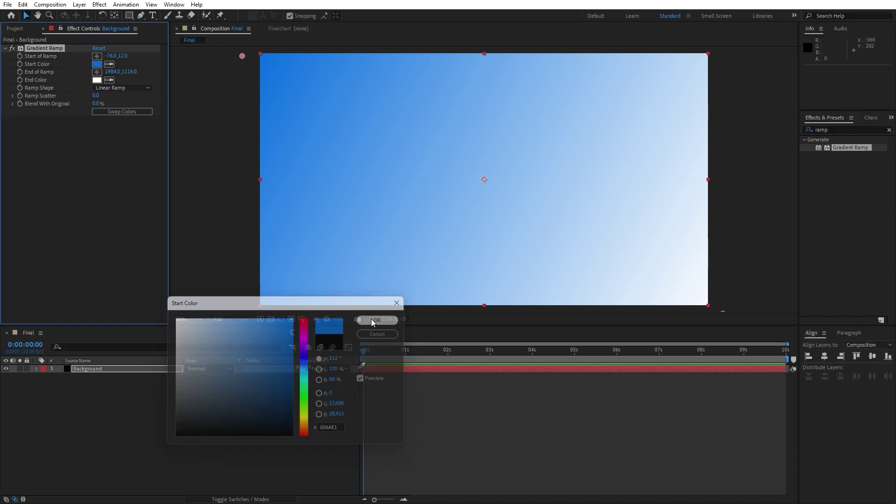
click(114, 76)
click(99, 63)
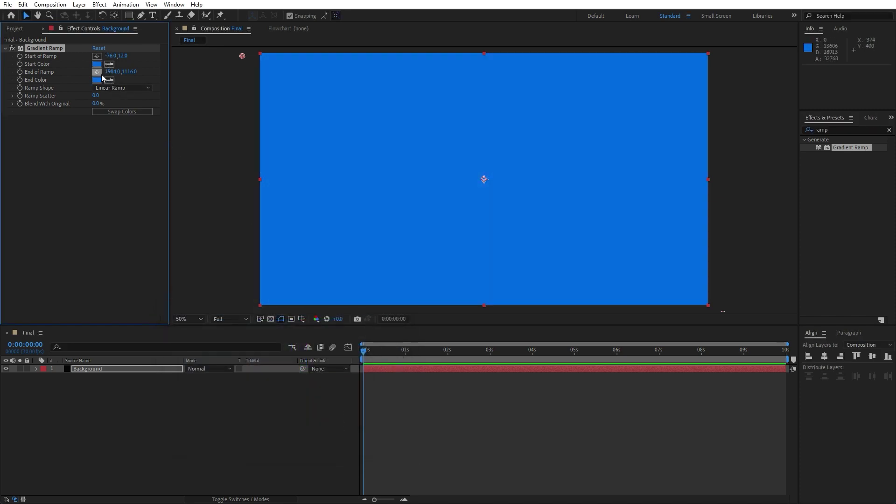
click(97, 81)
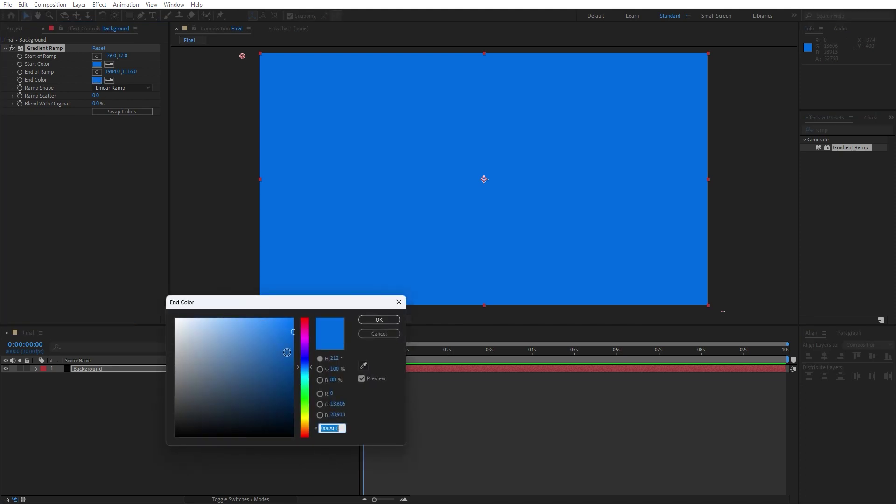
drag(286, 353, 304, 399)
click(305, 364)
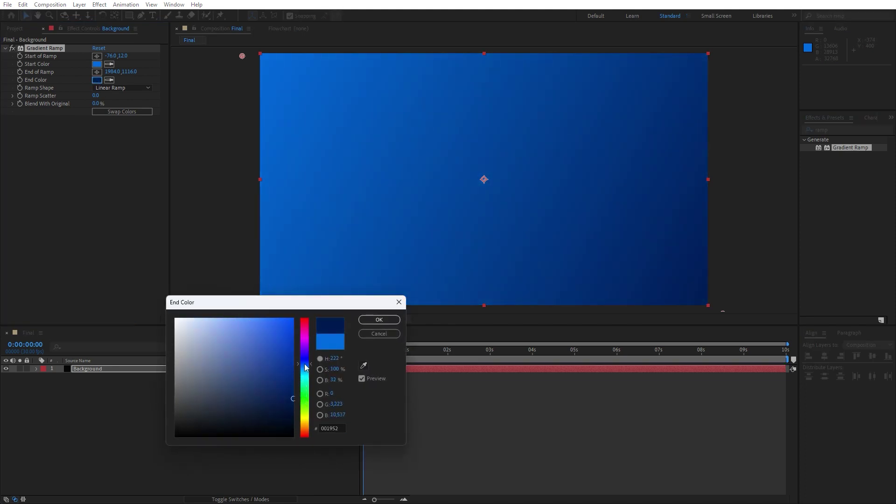
click(379, 322)
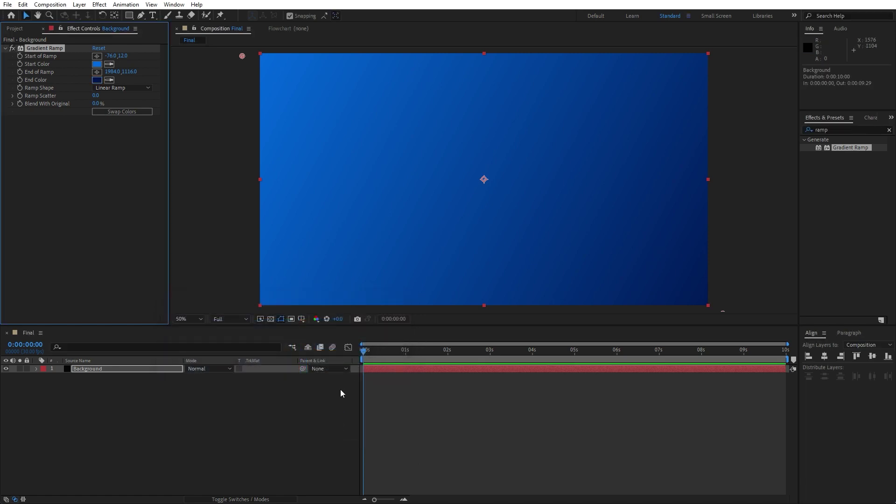
Step: Add a black full-frame solid named 'Venetian Blinds' above Background
right_click(183, 418)
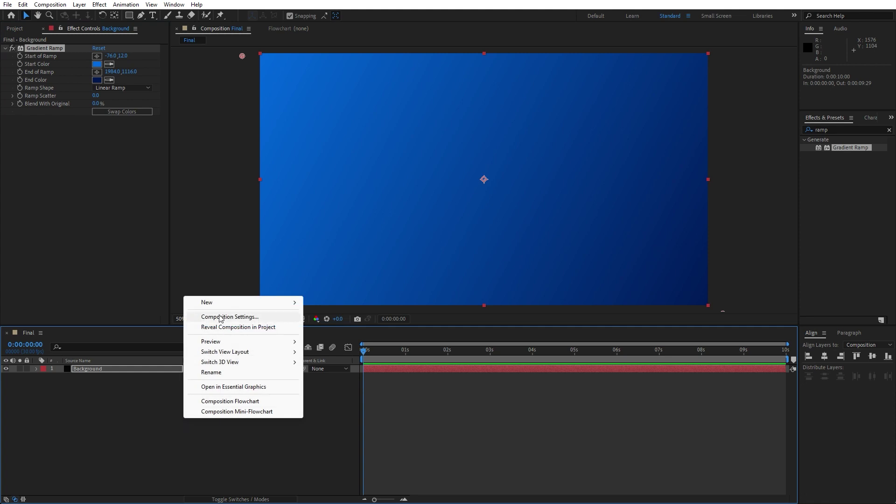
mouse_move(220, 307)
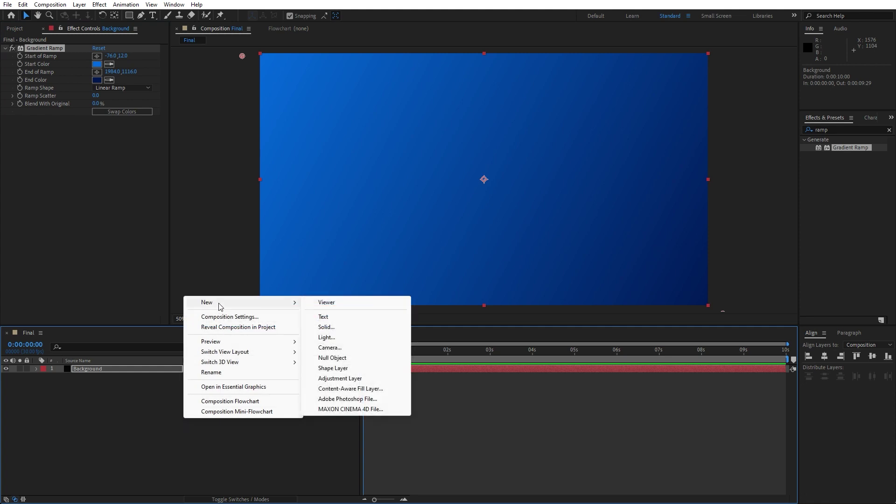
click(325, 328)
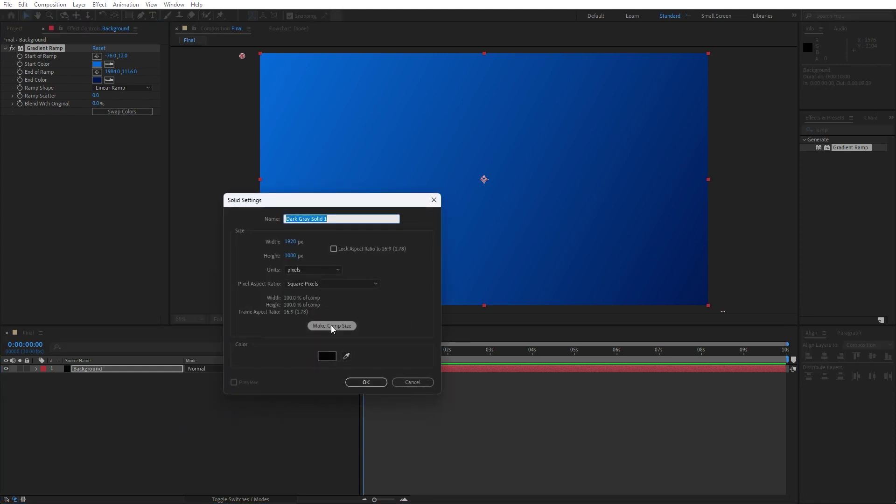
text(Venetian Blinds)
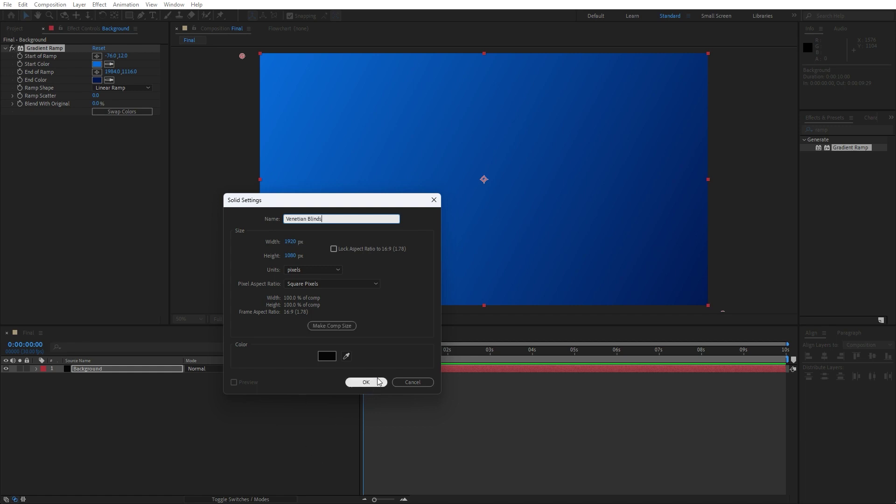
click(360, 382)
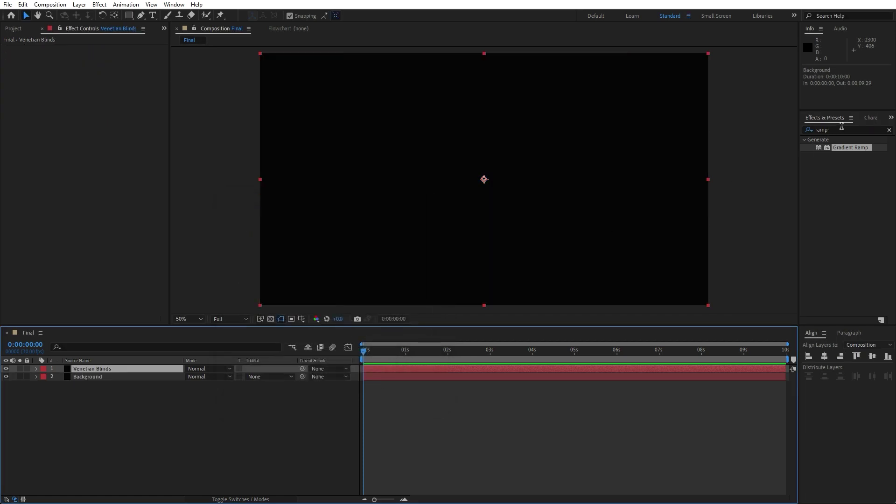
Step: Apply Venetian Blinds and Fill to the layer, with Fill placed above Venetian Blinds
click(846, 128)
text(ve)
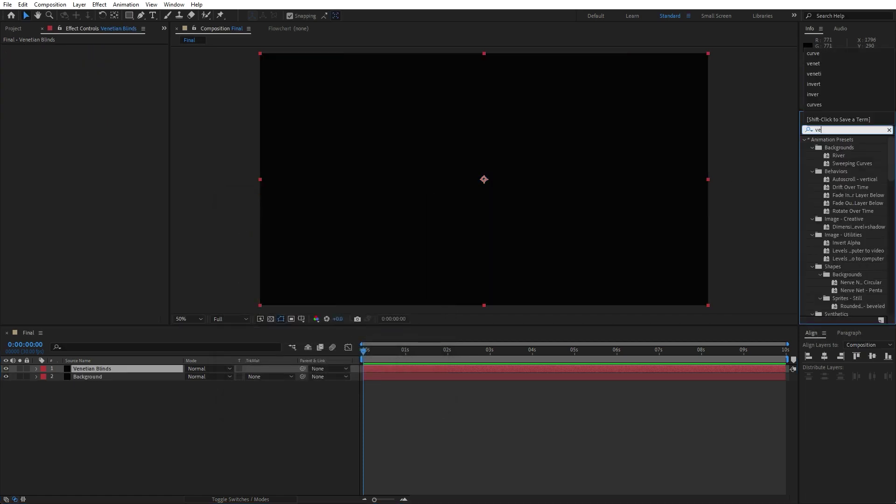
text(ne)
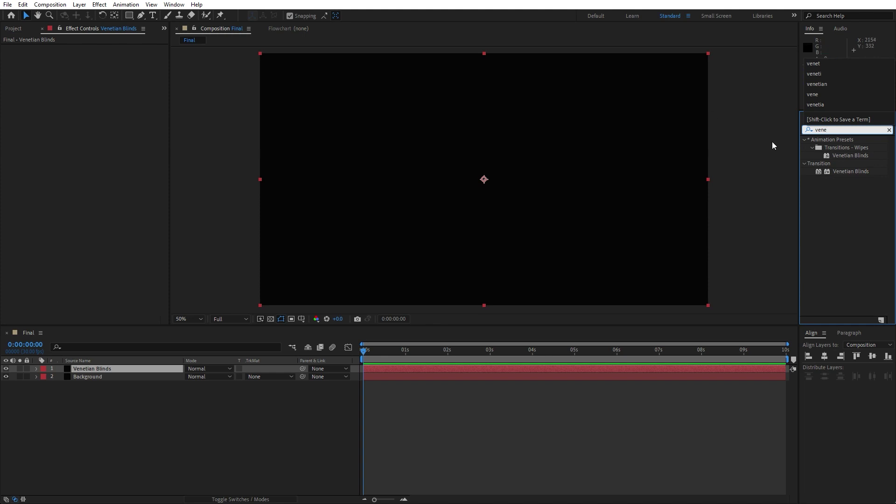
drag(853, 175, 111, 370)
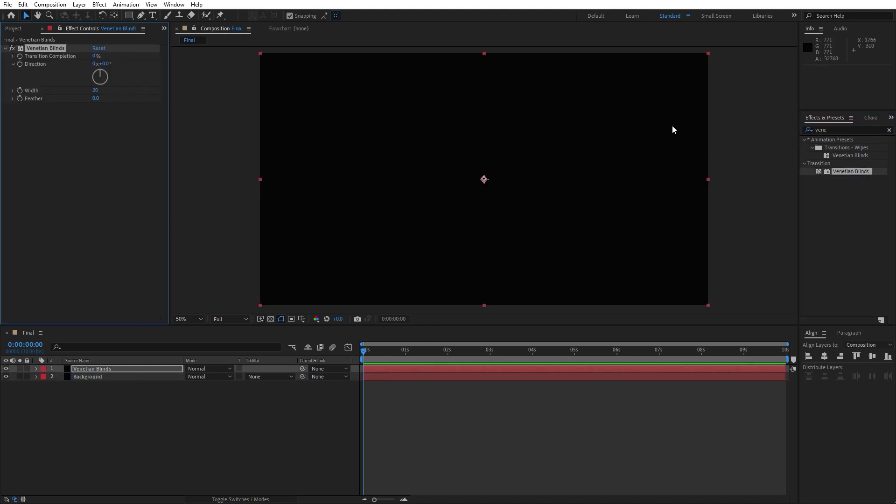
click(840, 130)
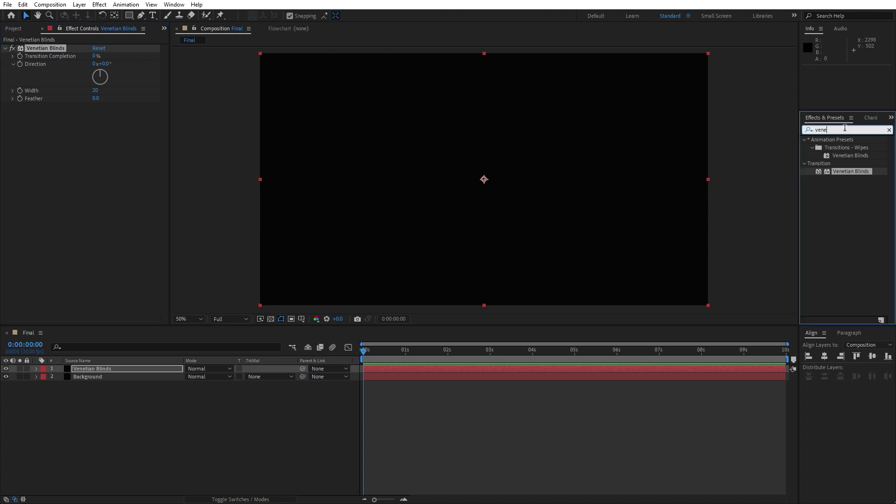
text(fill)
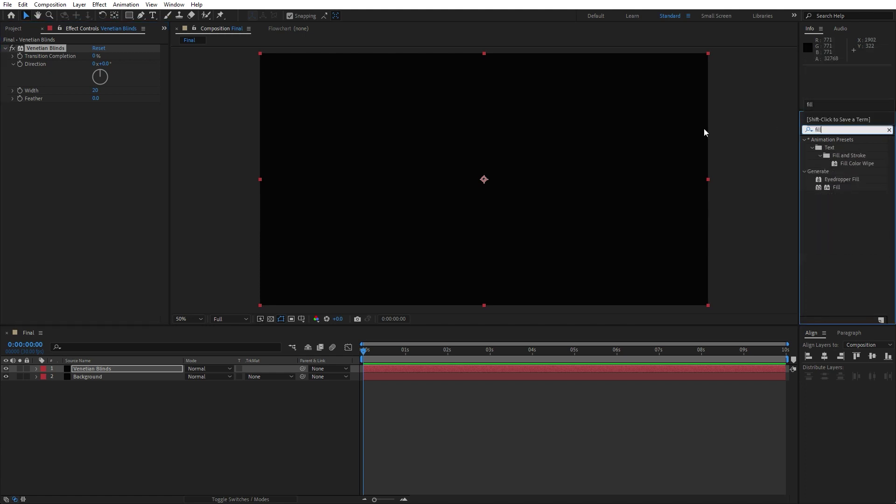
drag(838, 188, 79, 370)
drag(29, 107, 56, 48)
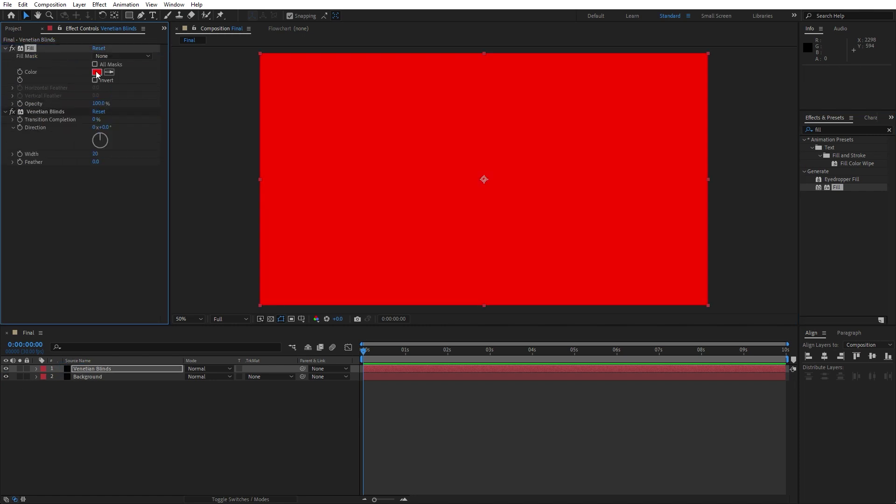
Step: Set the Fill colour to dark blue and the blinds to 90% completion at 35°
click(97, 72)
drag(306, 357, 298, 390)
click(378, 320)
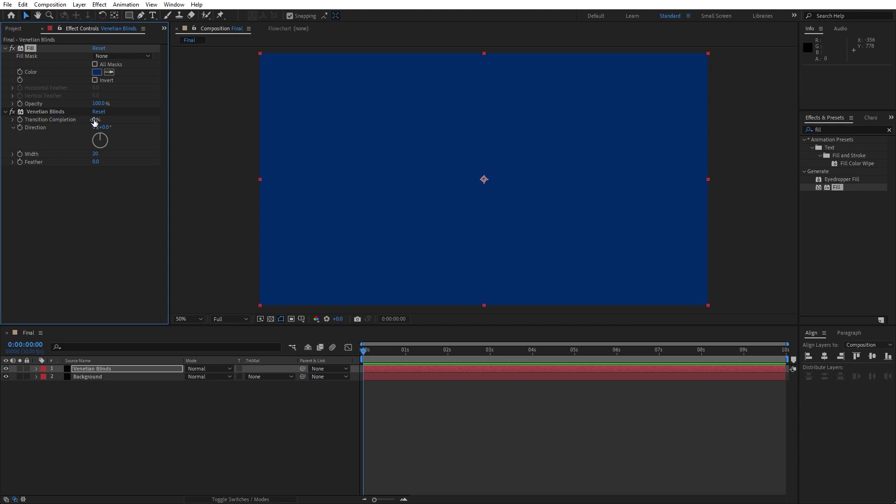
click(94, 120)
text(90)
click(33, 240)
click(104, 128)
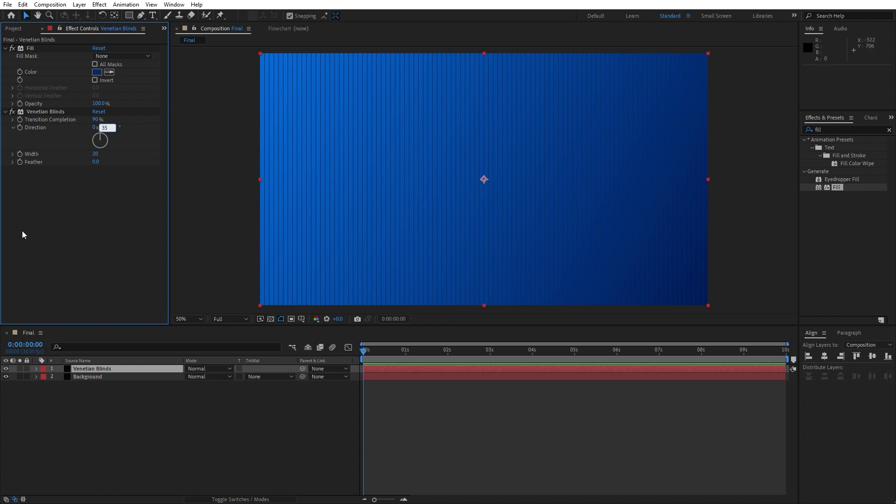
click(72, 224)
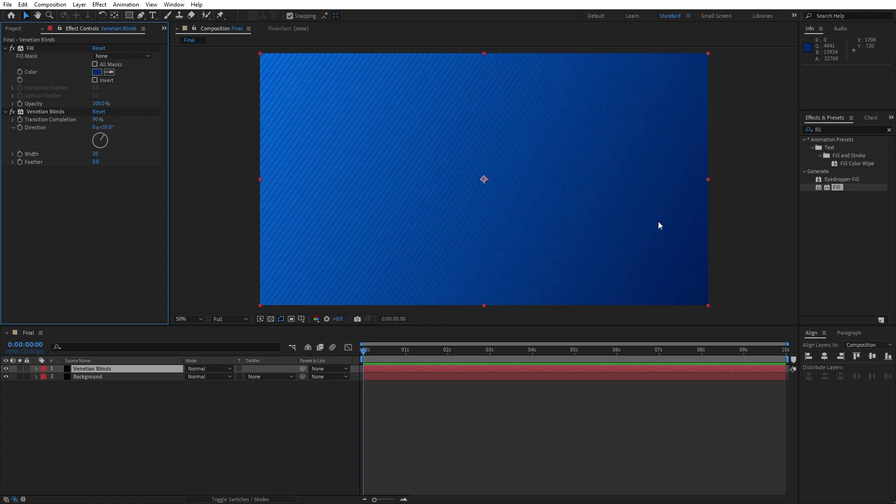
Step: Apply Turbulent Displace to the Venetian Blinds layer
click(833, 129)
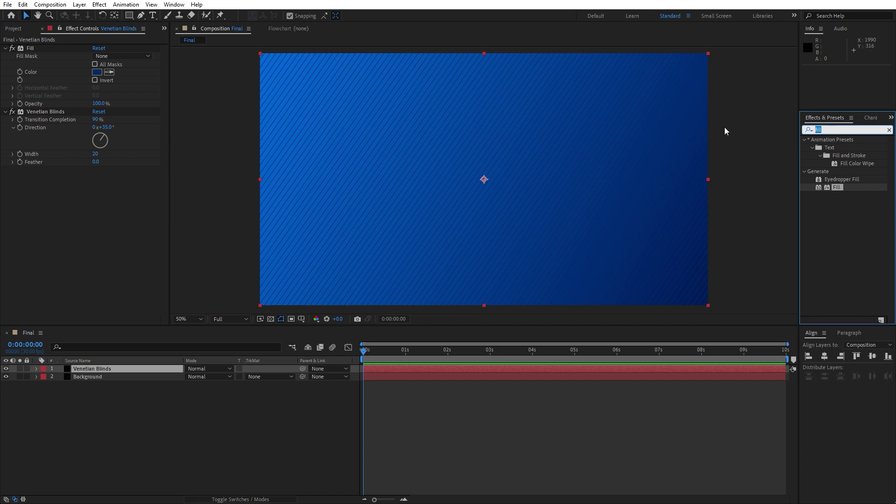
text(turbu)
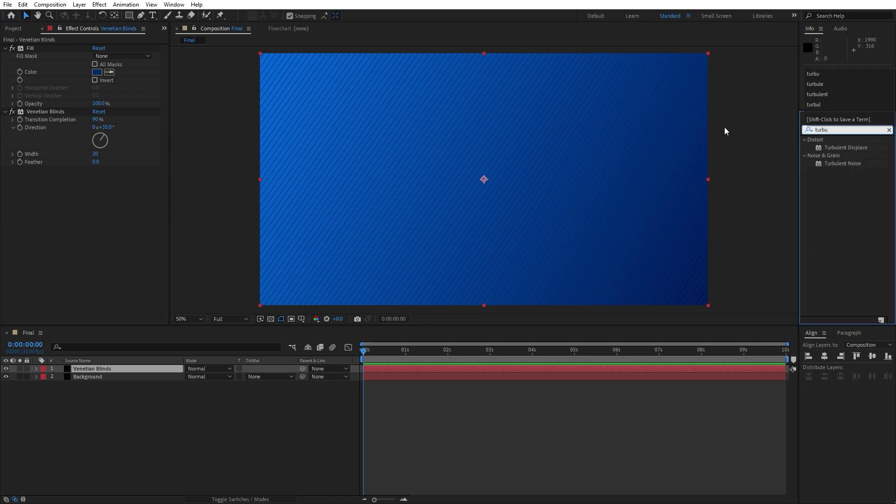
drag(847, 148, 103, 370)
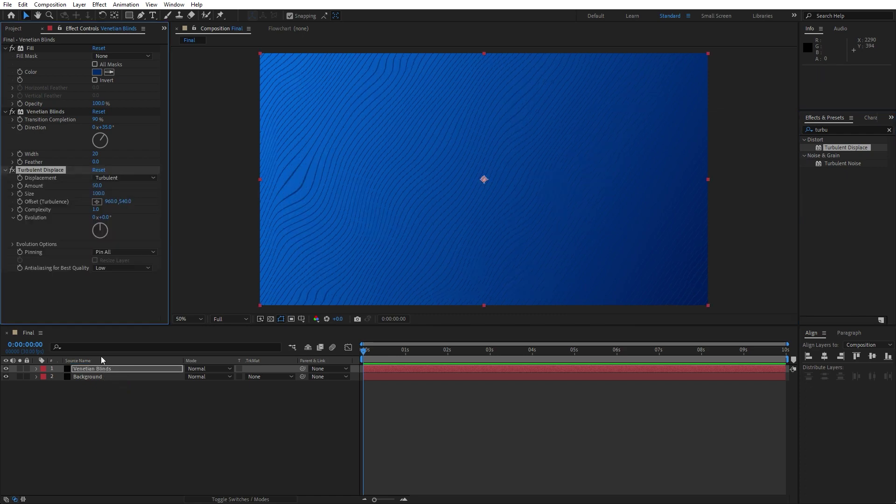
Step: Drive Turbulent Displace Evolution with the expression time*50
alt+click(20, 222)
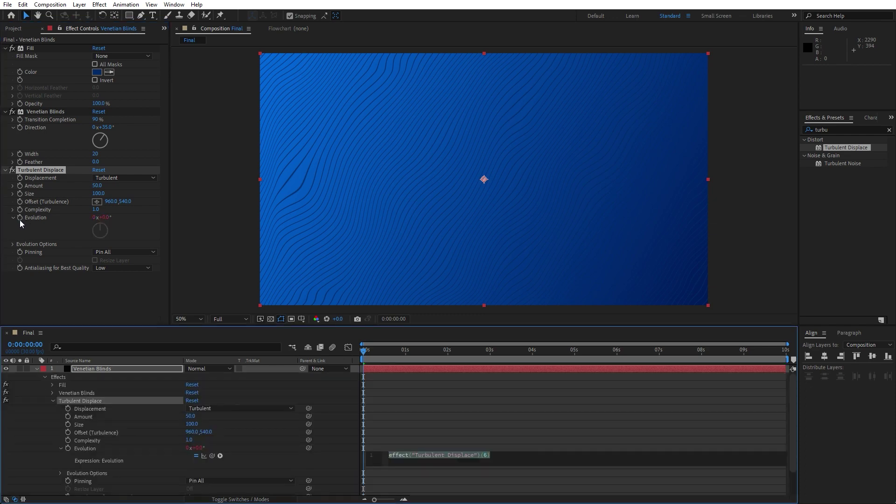
text(time*5)
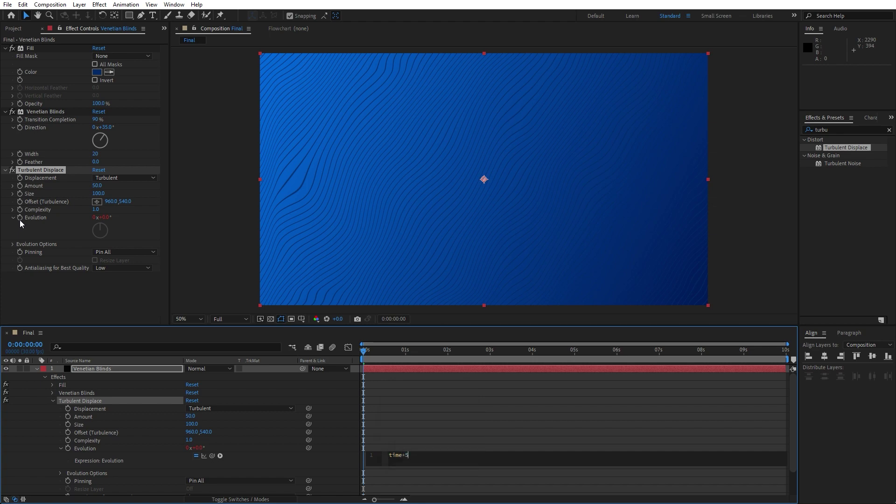
text(0)
click(36, 394)
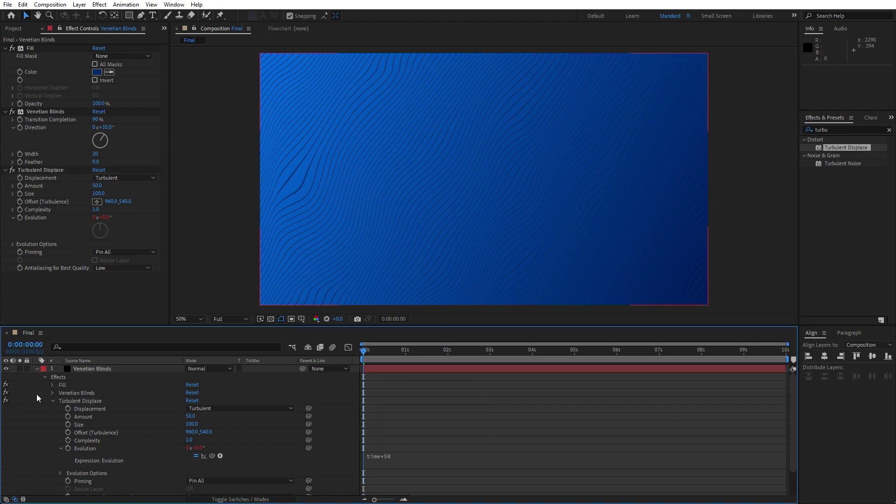
Step: Collapse the layer and preview the animation, stopping around 2 seconds
click(36, 368)
key(space)
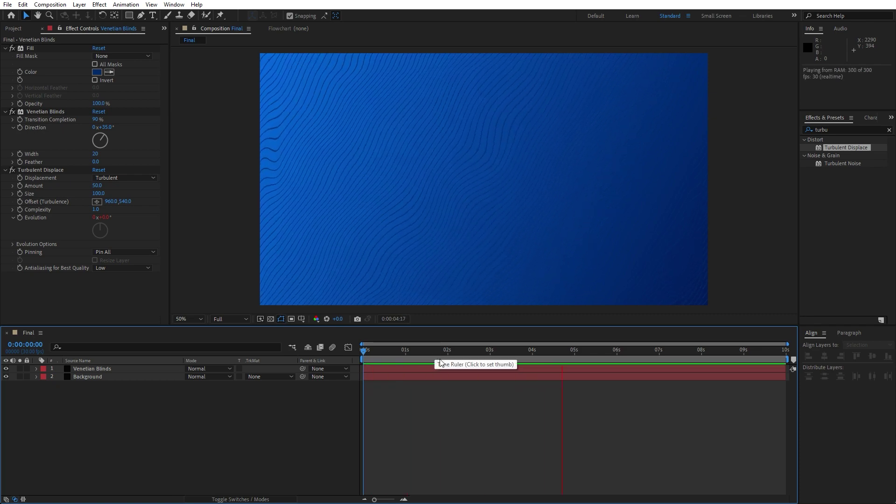
drag(402, 351, 477, 355)
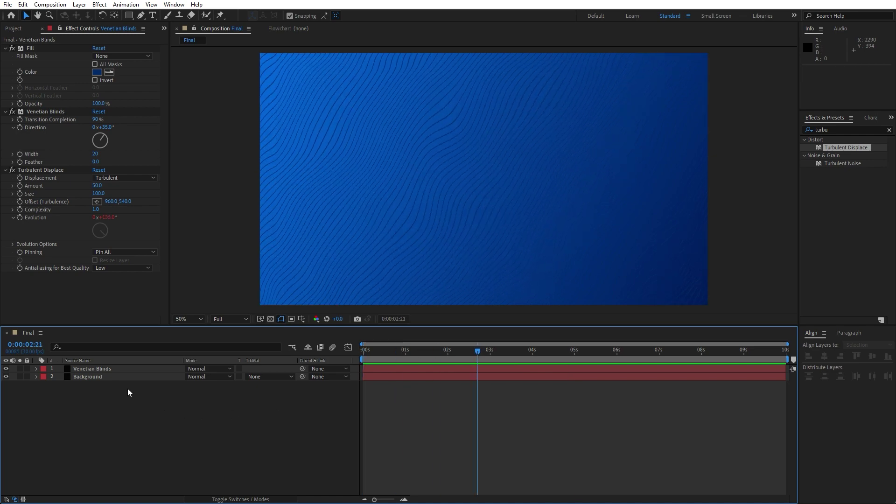
Step: Duplicate the Venetian Blinds layer and set the copy's Transition Completion to 55%
click(110, 370)
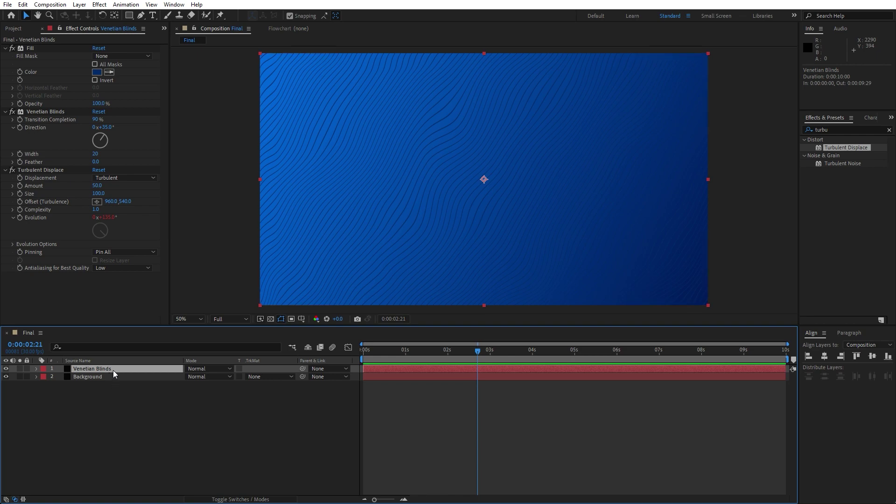
click(23, 5)
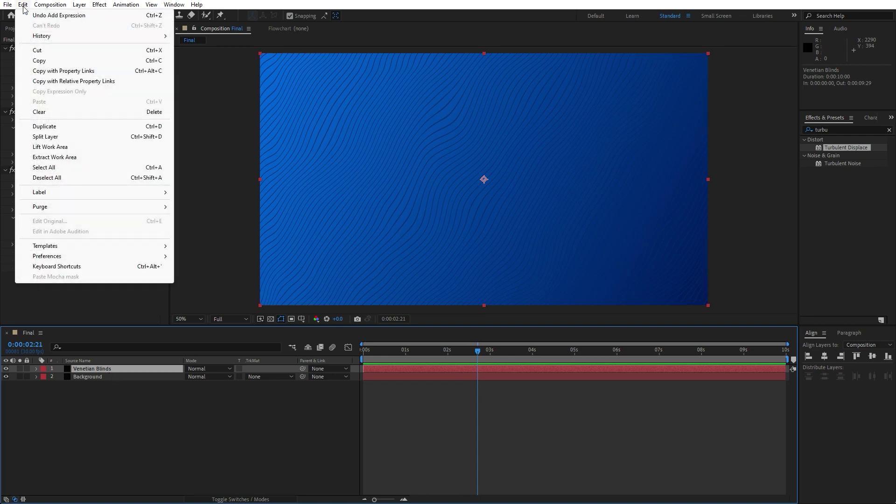
click(77, 128)
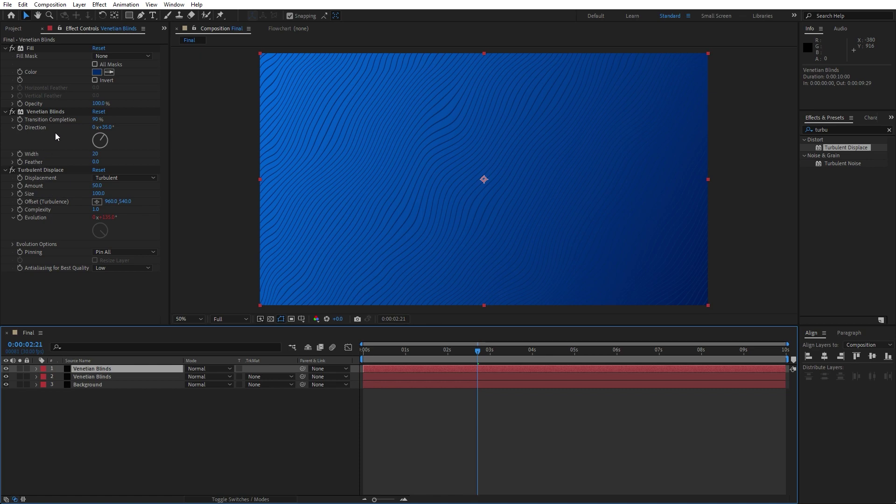
click(61, 114)
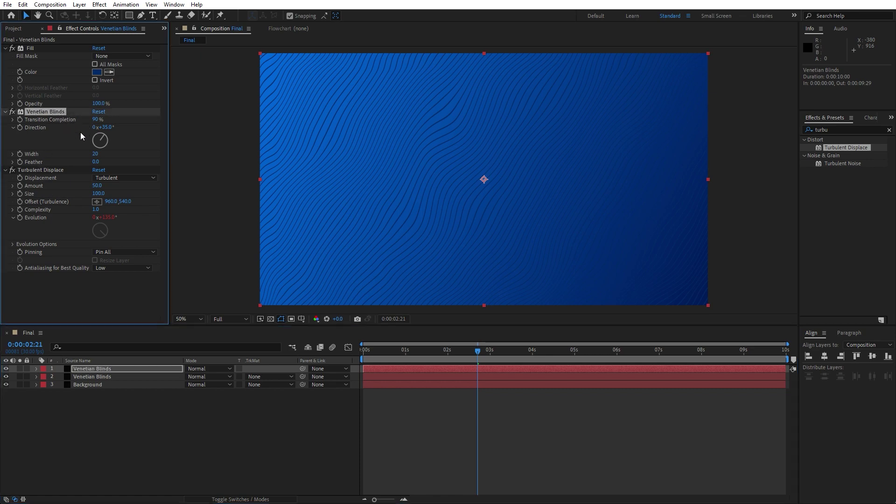
click(96, 120)
text(55)
click(109, 430)
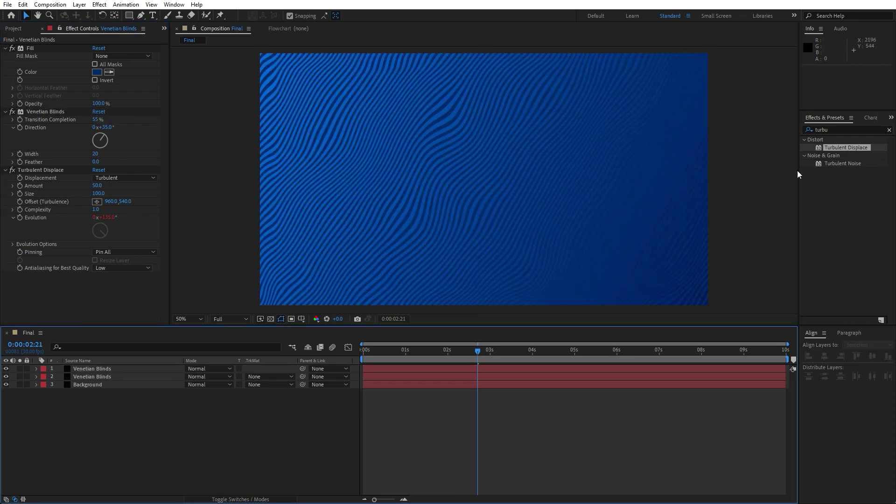
Step: Apply Glow to the top Venetian Blinds copy
click(851, 129)
text(glow)
drag(839, 188, 116, 369)
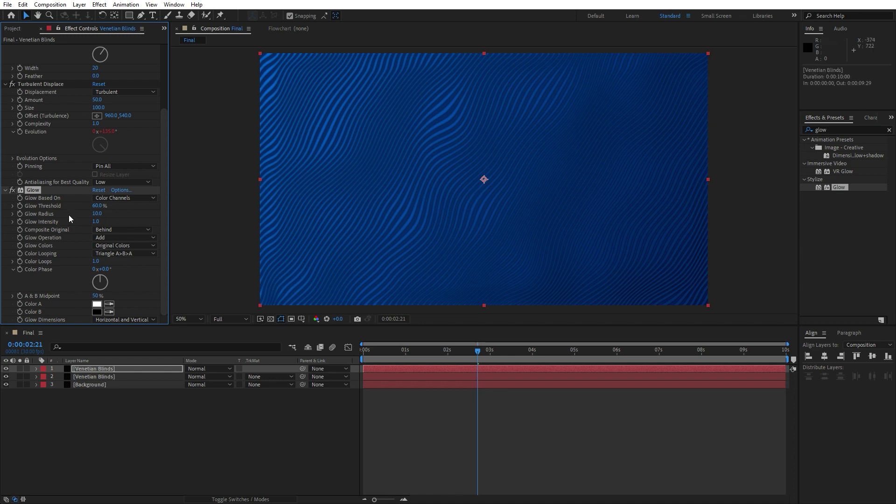
Step: Rename the stripe layers 'Venetian Blinds 01' (lower) and 'Venetian Blinds 02' (top)
click(125, 377)
key(Return)
key(Right)
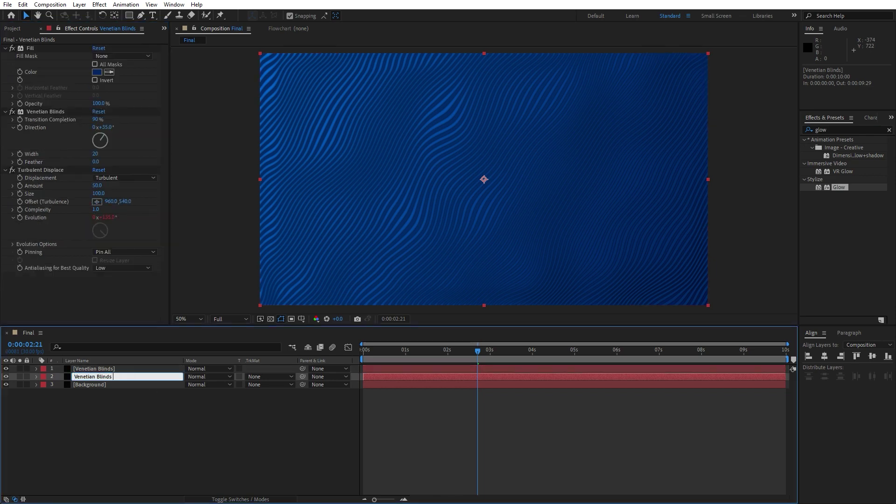
text(01)
click(105, 418)
click(122, 369)
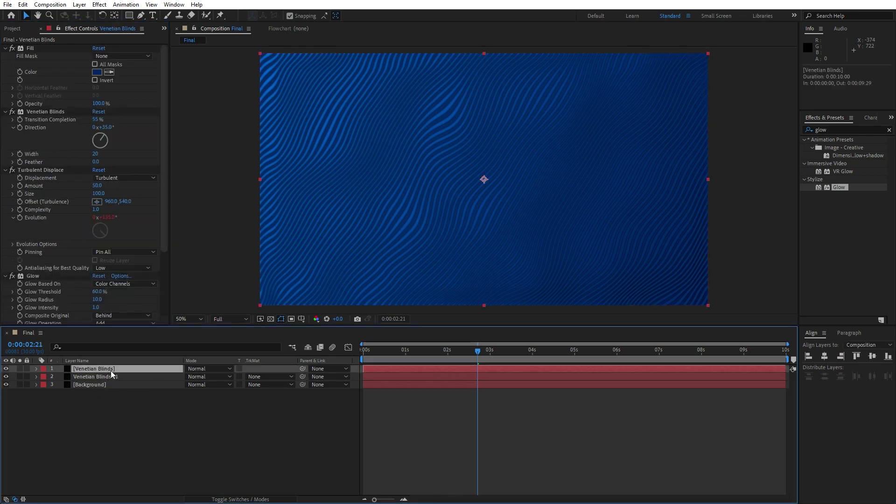
key(Return)
key(Right)
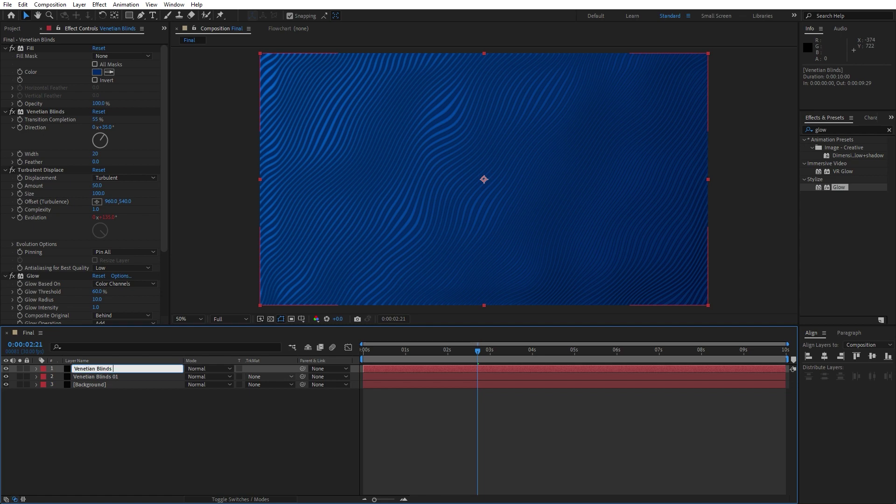
text(02)
click(228, 418)
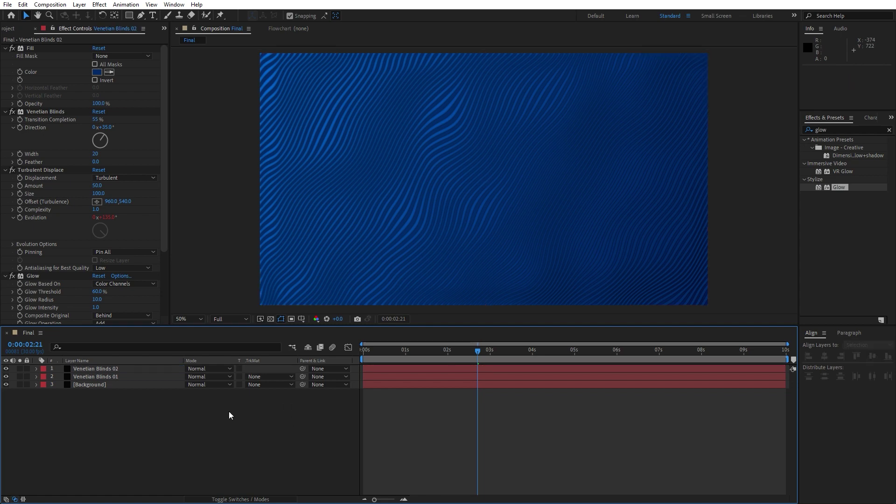
Step: Set Venetian Blinds 02's blend mode to Overlay
click(86, 374)
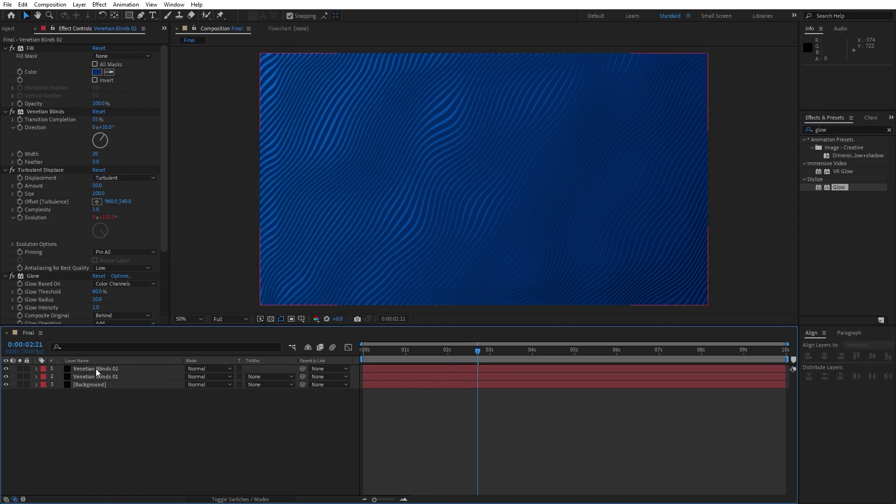
click(96, 370)
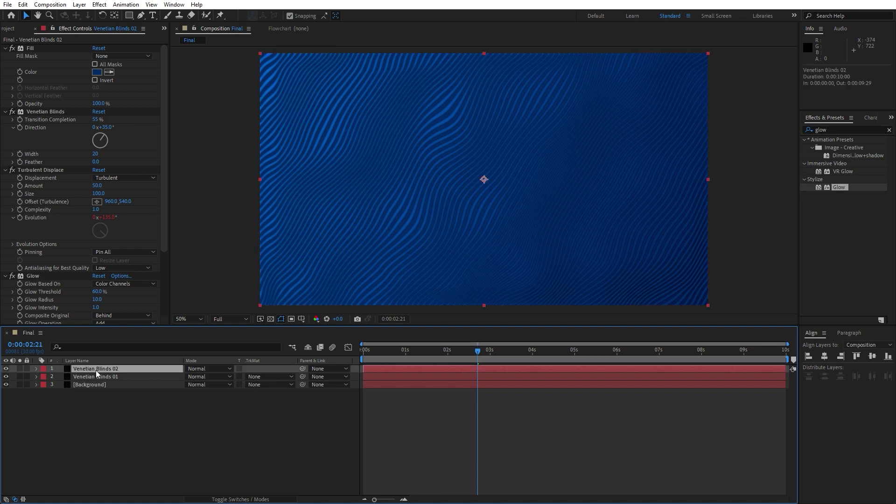
click(202, 371)
click(251, 262)
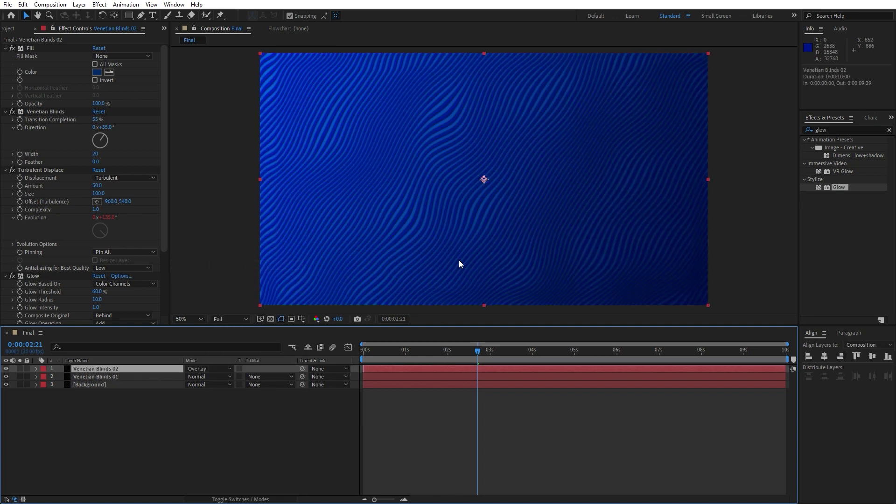
Step: Add a new adjustment layer and name it 'Emboss'
right_click(157, 434)
mouse_move(203, 321)
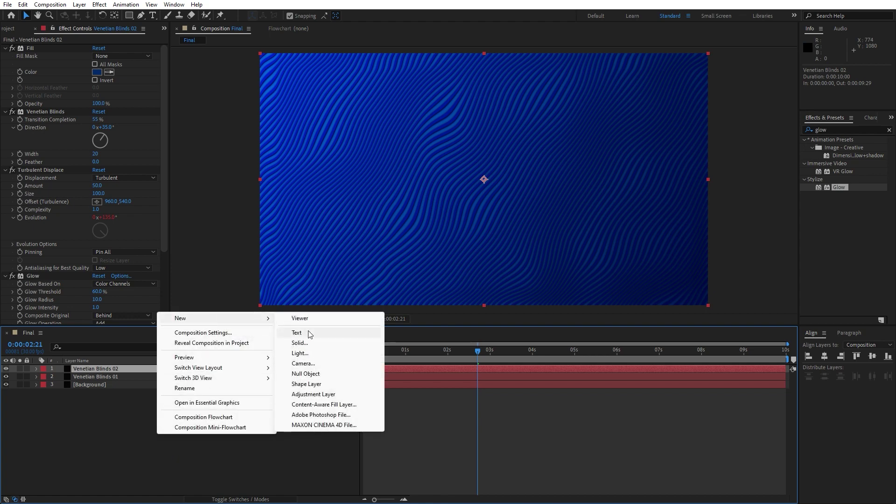
click(329, 394)
click(150, 433)
click(121, 369)
key(Return)
text(Eb)
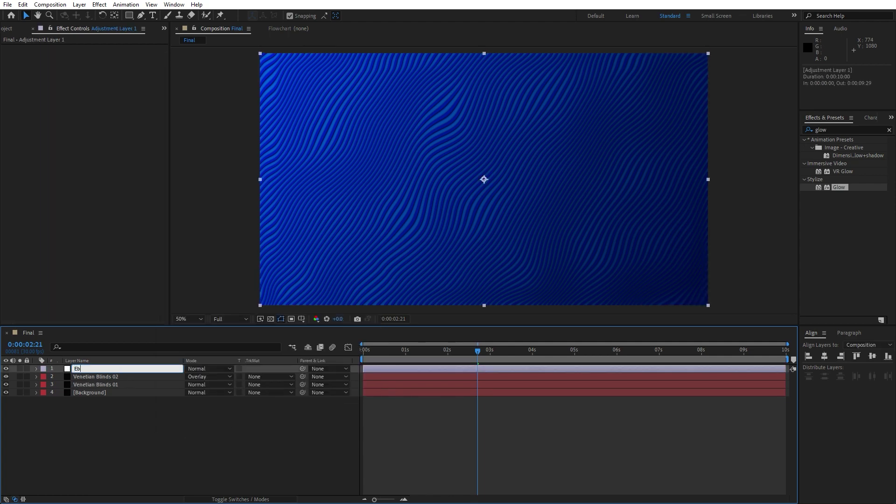
text(mboss)
click(124, 442)
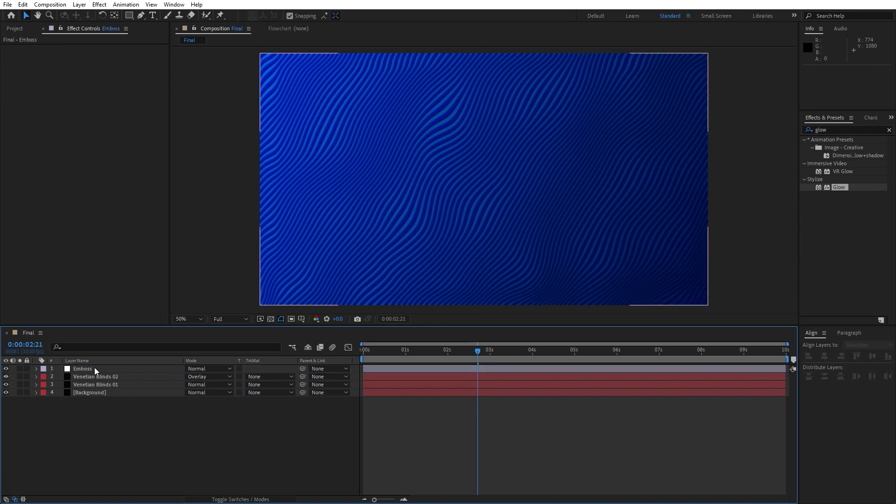
Step: Apply the Emboss effect to the Emboss adjustment layer
double_click(849, 130)
text(embos)
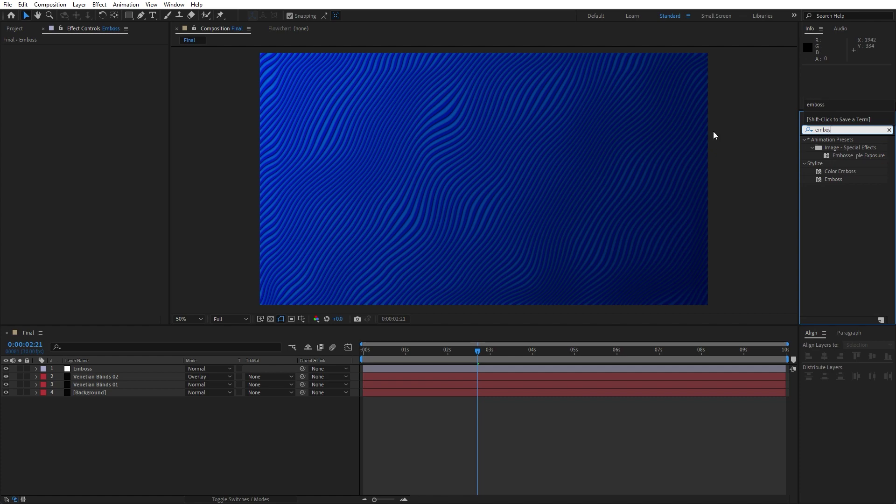
drag(833, 179, 89, 369)
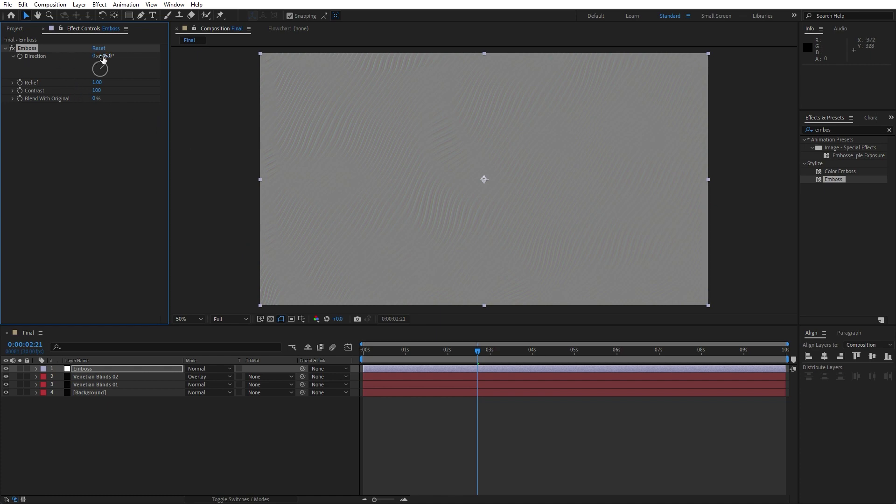
Step: Set Emboss Relief to 30 and Contrast to 110, and blend the layer in Overlay
click(96, 82)
text(30)
click(75, 149)
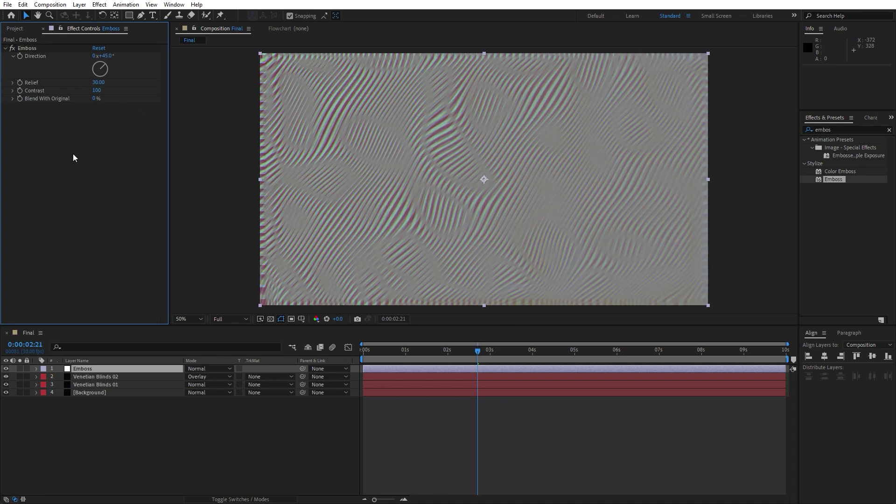
click(99, 90)
text(110)
click(219, 395)
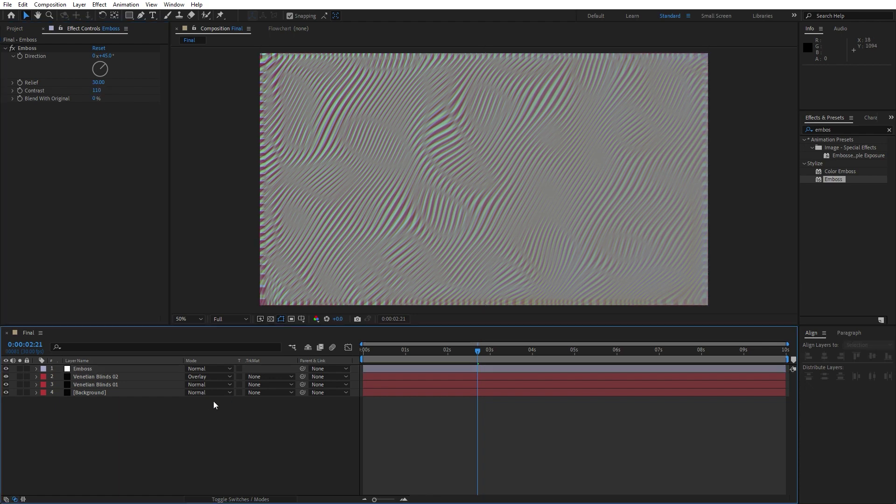
click(199, 368)
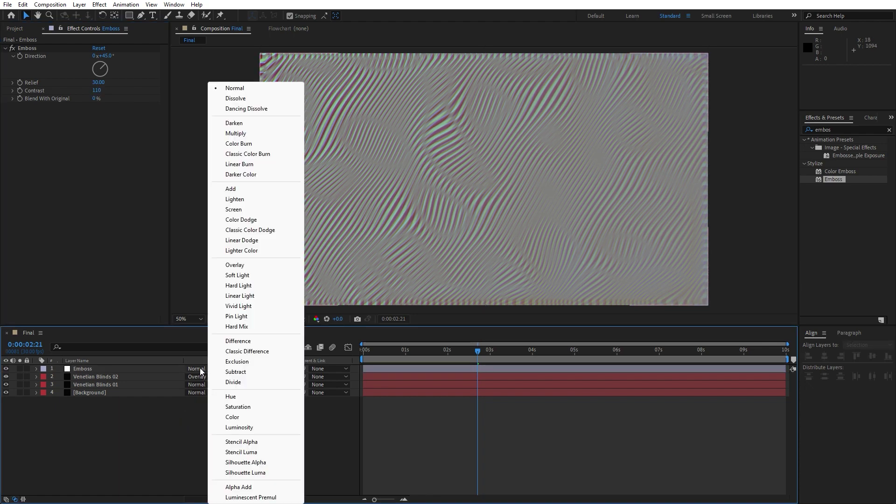
click(253, 266)
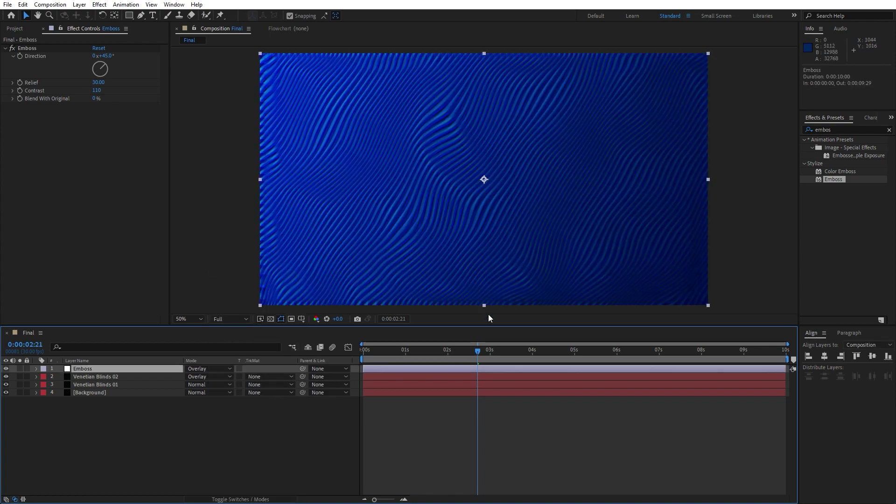
Step: Preview the animation from about 3 seconds, stopping at 0:00:04:06
drag(457, 358, 417, 358)
key(space)
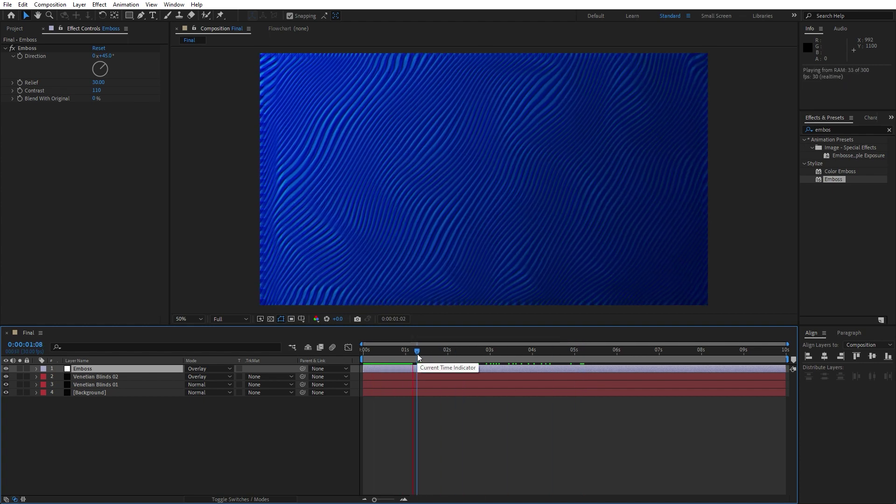
drag(415, 354, 543, 356)
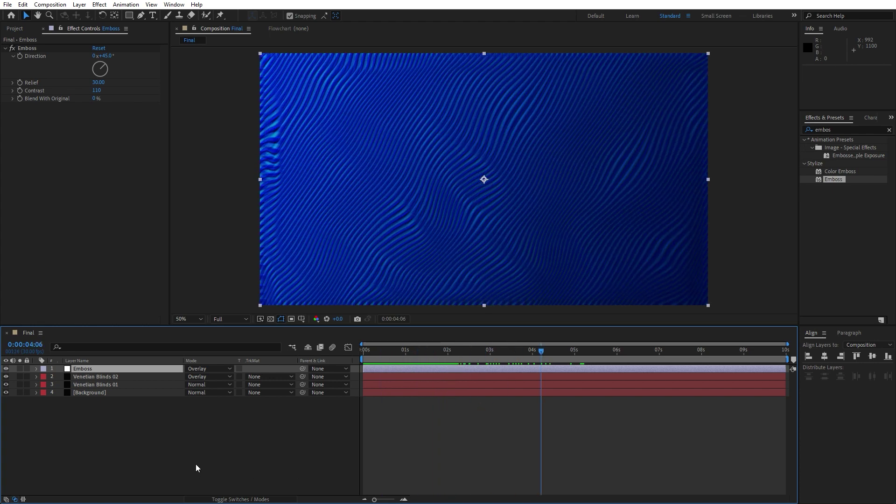
Step: Add a new adjustment layer on top and rename it 'Lens Flare'
right_click(153, 450)
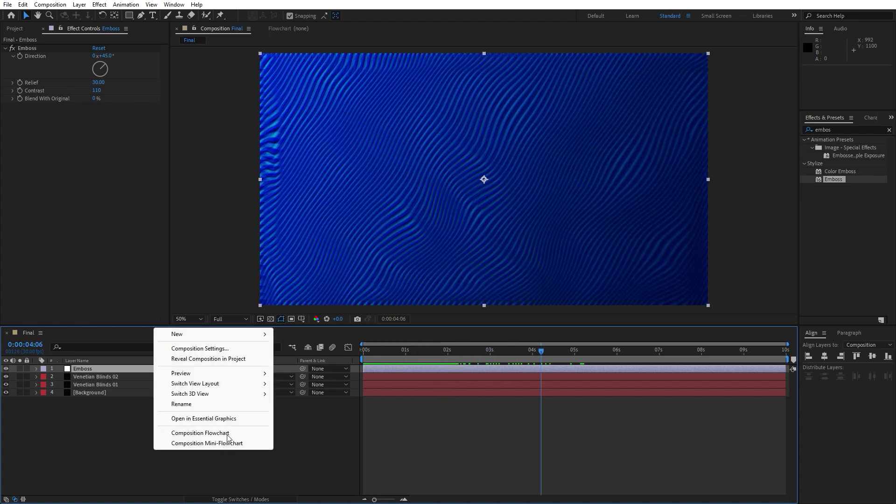
mouse_move(186, 336)
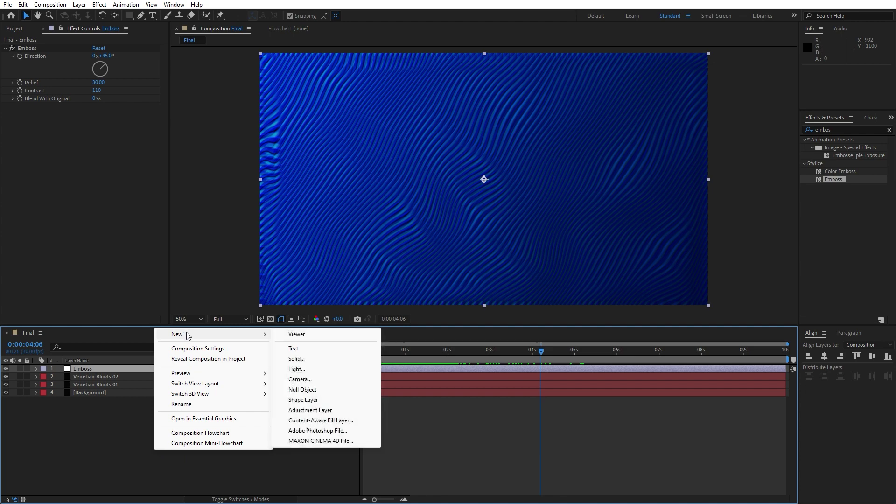
click(327, 410)
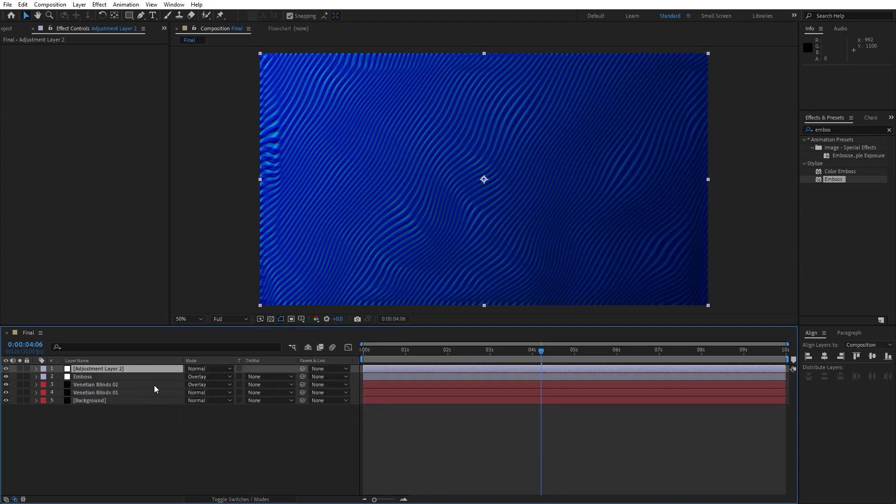
click(119, 368)
key(Return)
text(L)
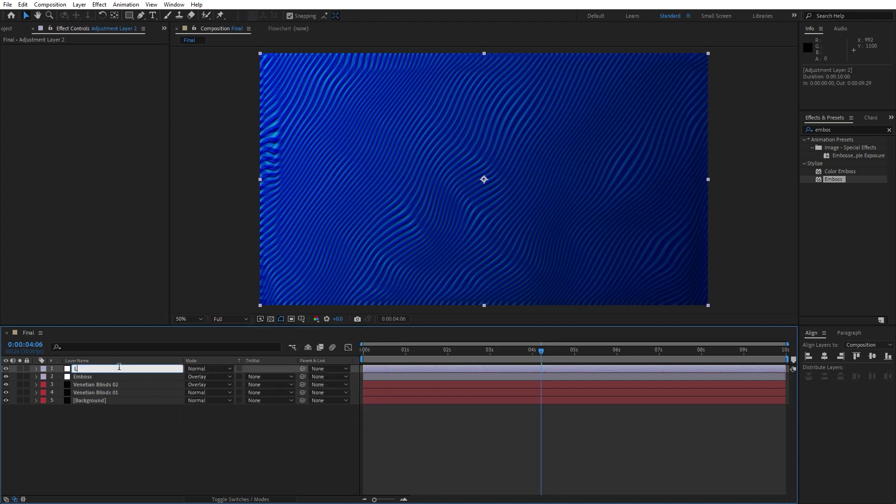
text(ens Flare)
key(Return)
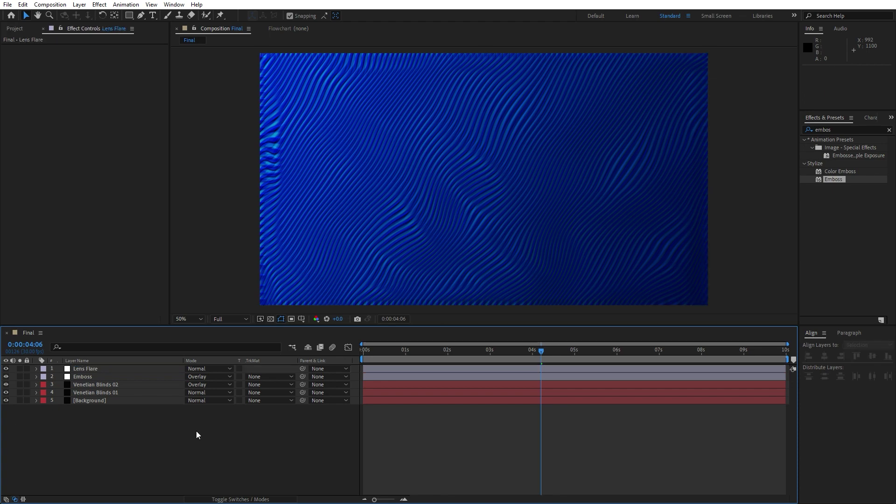
Step: Apply the Lens Flare effect to the layer with the 105mm Prime lens type
click(847, 129)
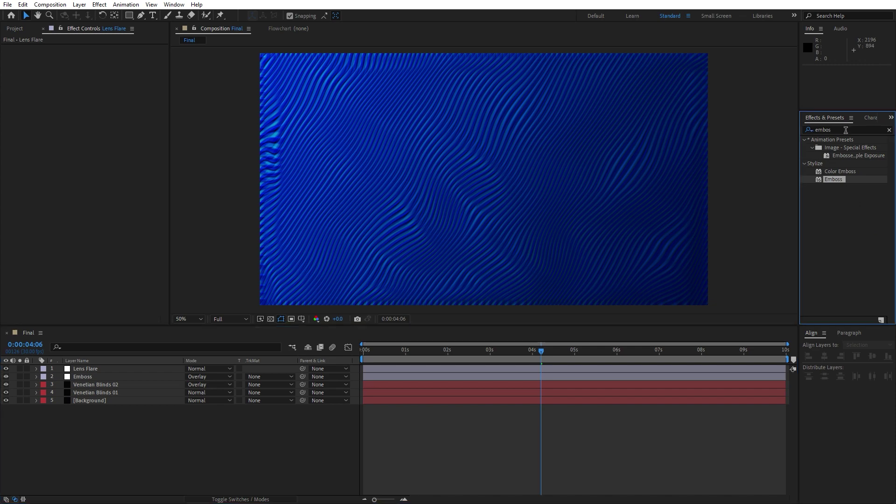
key(ctrl+a)
text(lens fl)
drag(836, 148, 119, 371)
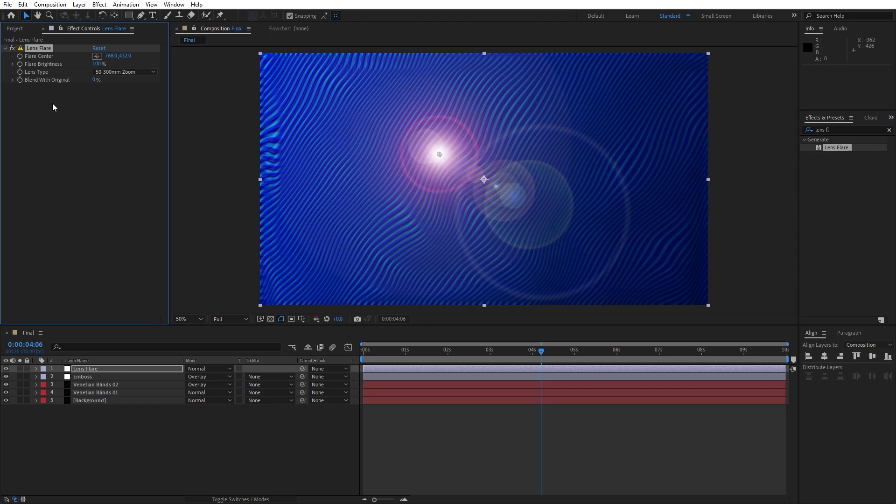
click(102, 71)
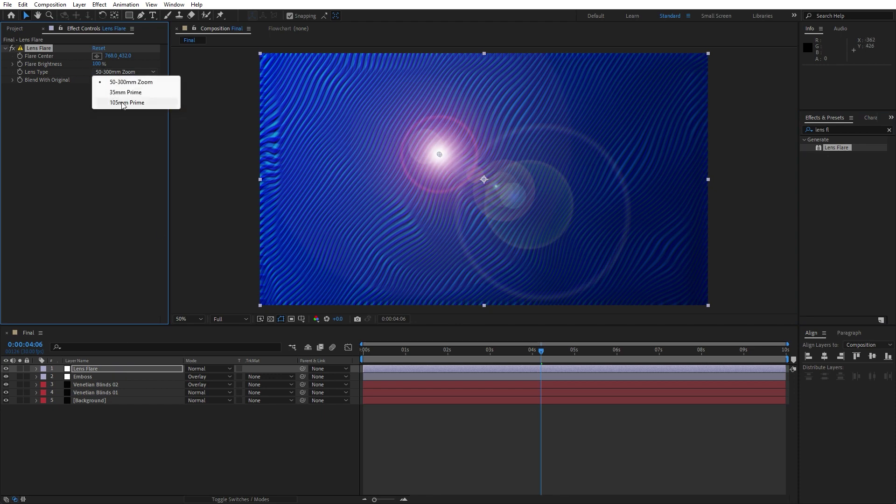
click(123, 102)
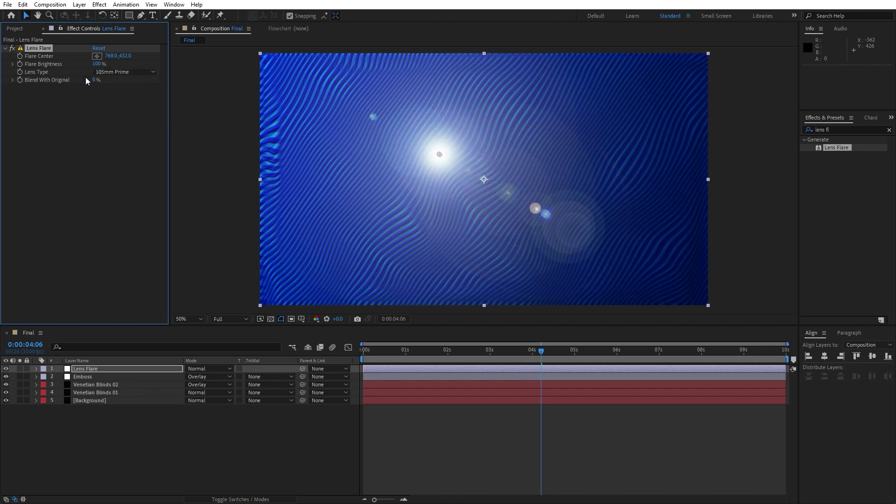
Step: Centre the flare beyond the top-left corner at -444,-260 and blend it 35% with the original
key(comma)
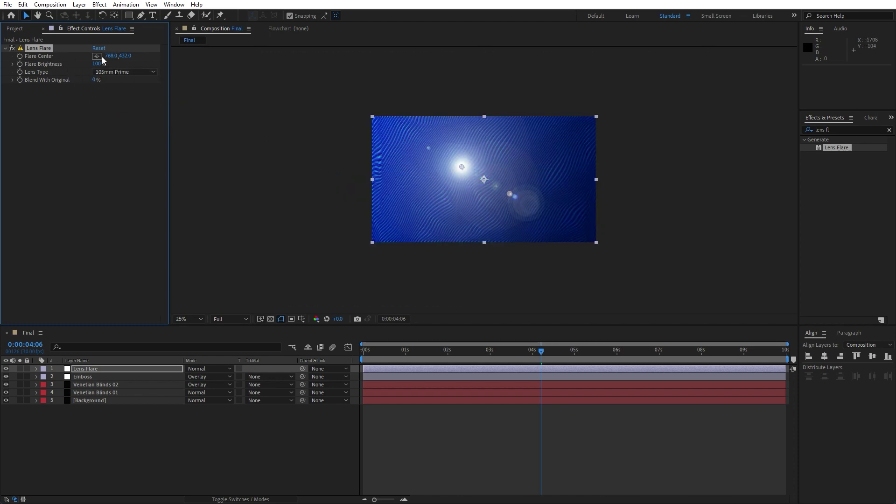
click(96, 56)
click(325, 89)
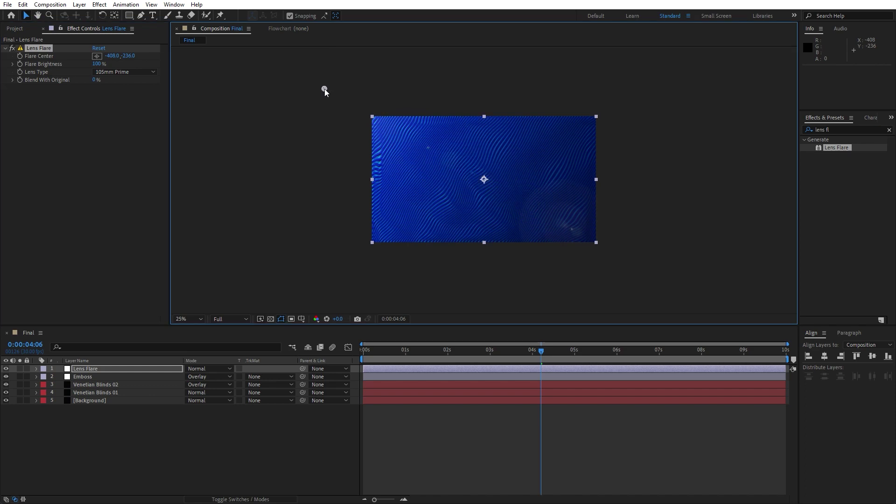
drag(325, 89, 320, 86)
scroll(524, 238, up, 2)
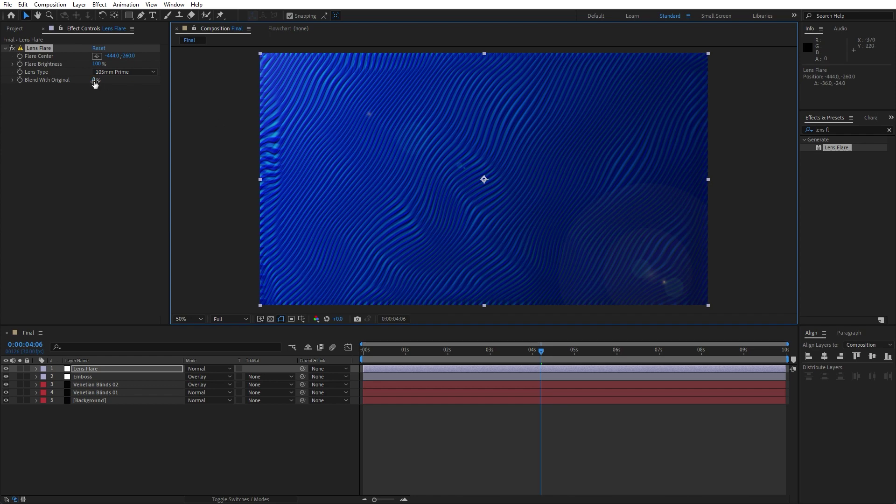
drag(94, 84, 113, 85)
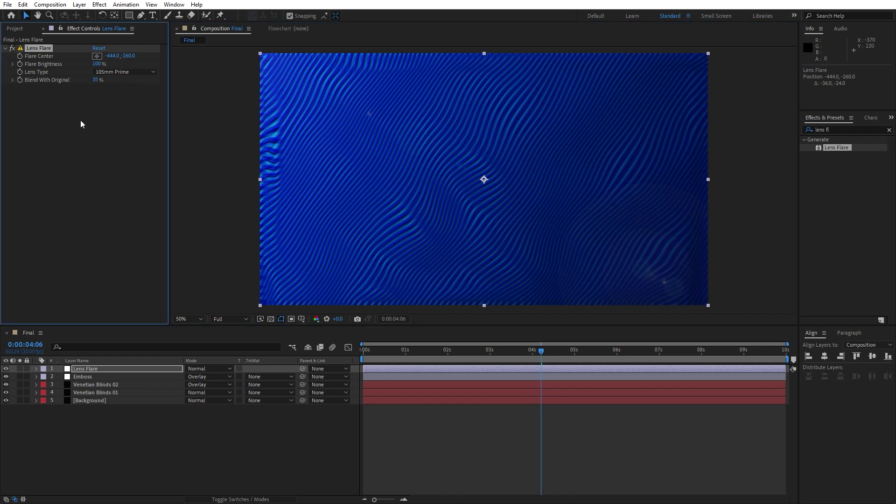
Step: Duplicate the flare and centre the copy beyond the bottom-right corner at 2280,1324
key(ctrl+d)
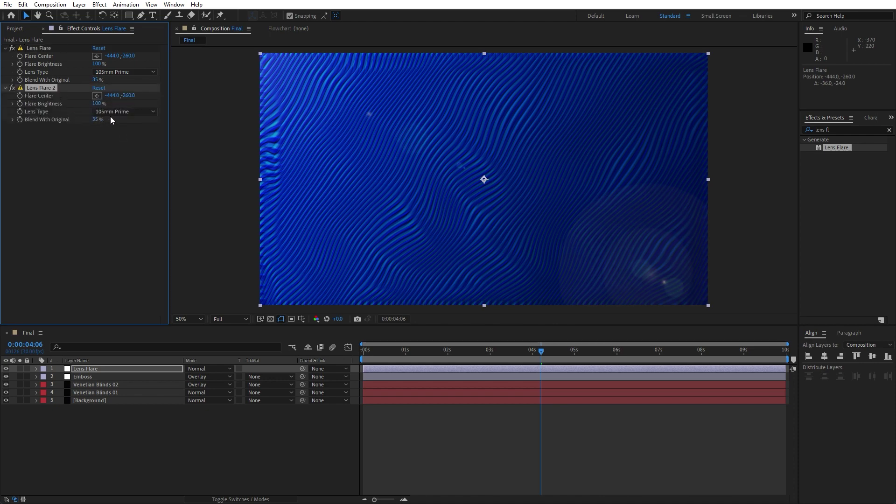
scroll(713, 169, down, 2)
click(97, 95)
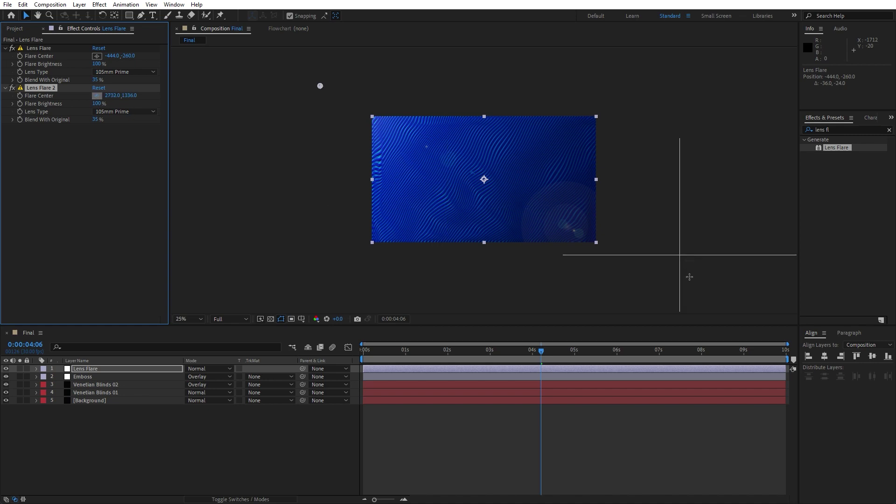
click(638, 271)
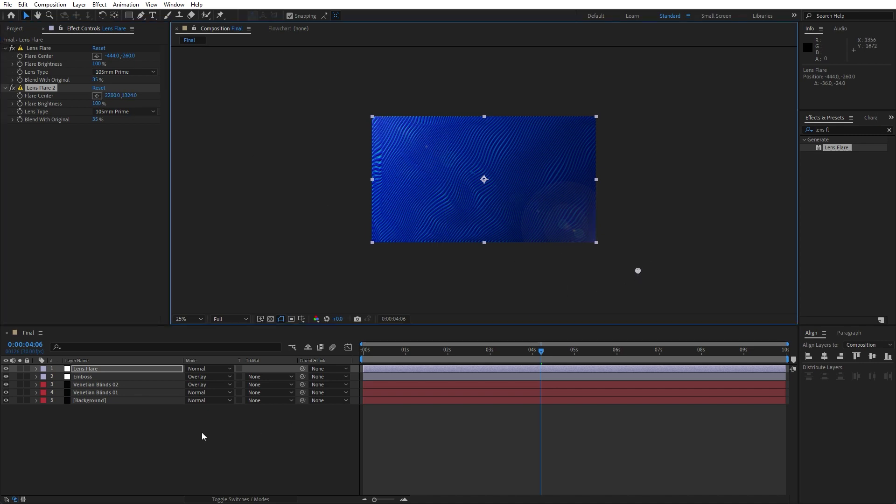
click(192, 450)
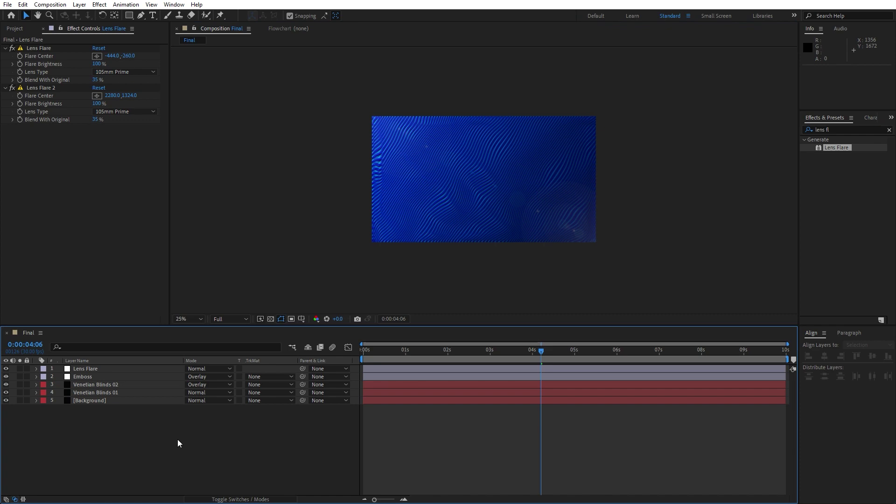
Step: Add a new adjustment layer below Lens Flare and name it 'Curves'
right_click(213, 450)
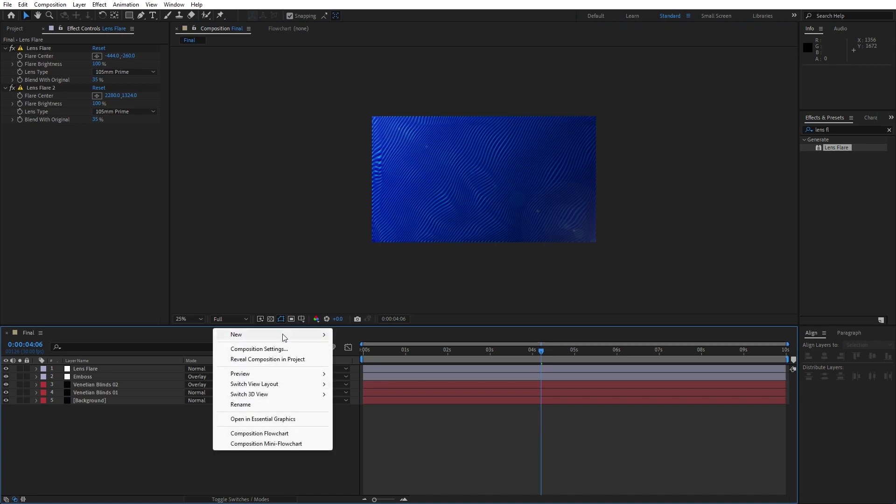
mouse_move(282, 336)
click(383, 411)
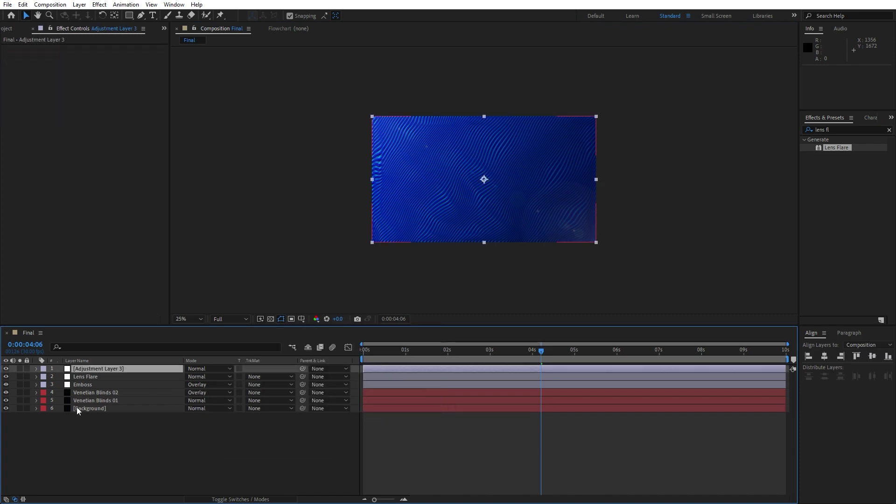
drag(99, 369, 102, 380)
click(83, 384)
click(95, 368)
click(105, 377)
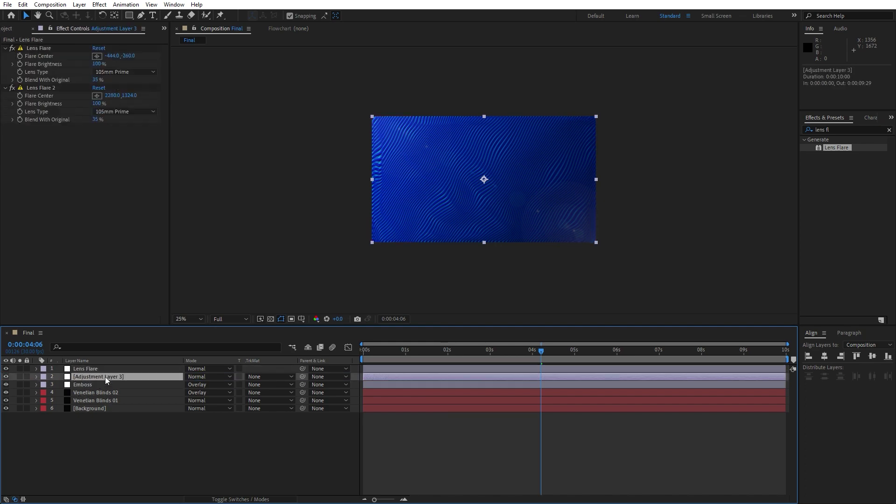
key(Return)
text(Cur)
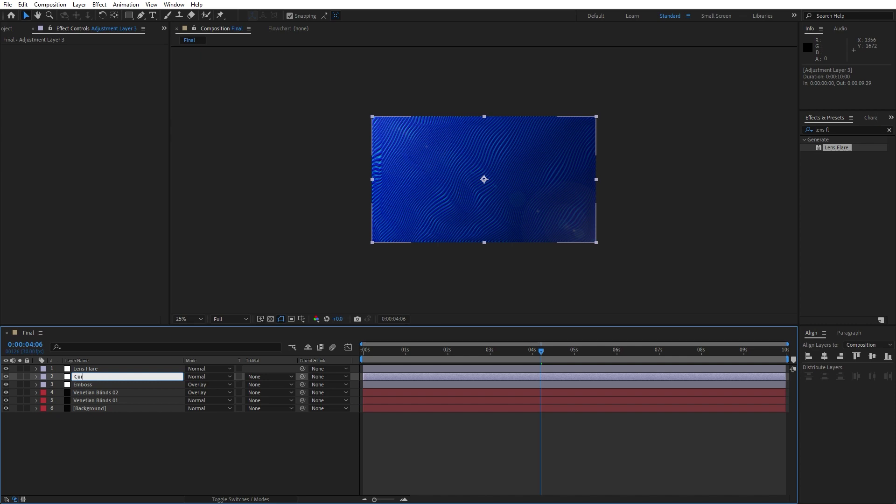
text(ves)
click(119, 426)
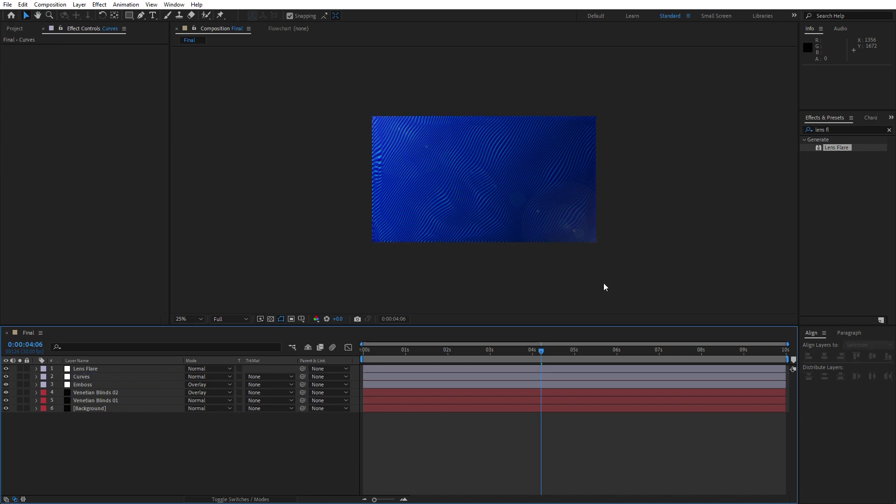
Step: Apply Curves twice: lower the Blue channel's top point slightly, then bend the RGB curve down
click(845, 130)
text(c)
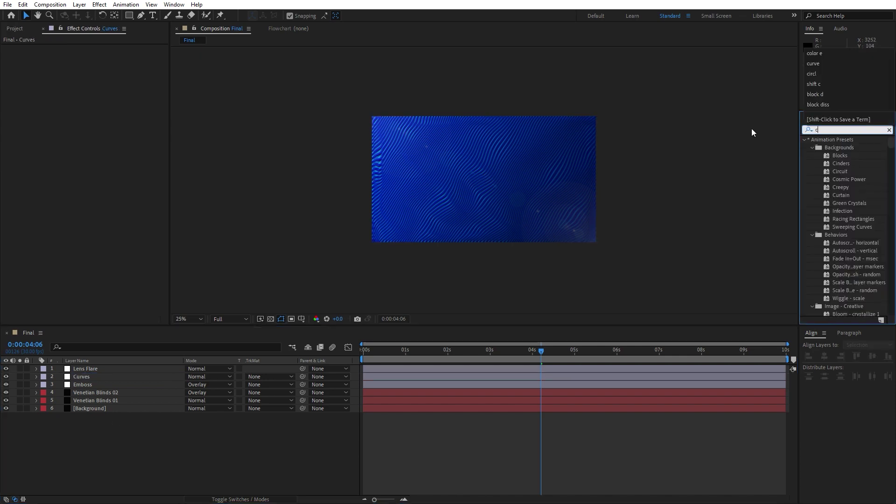
text(urves)
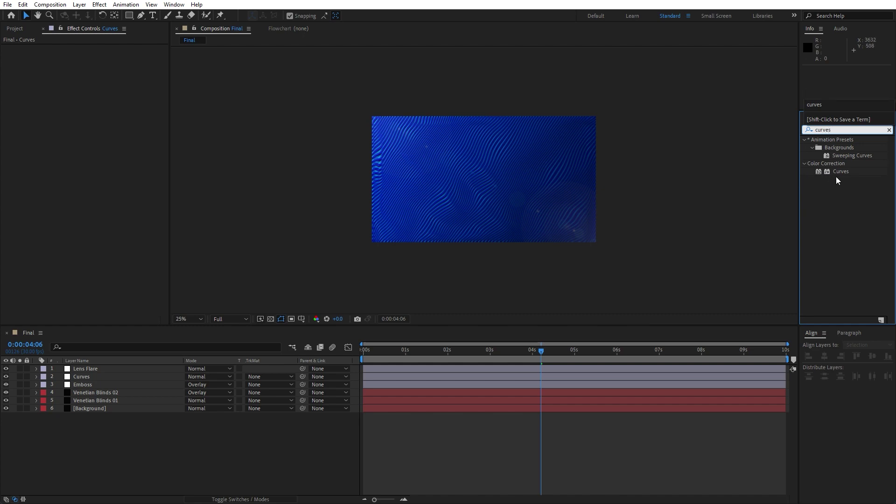
drag(839, 172, 96, 377)
scroll(543, 257, up, 1)
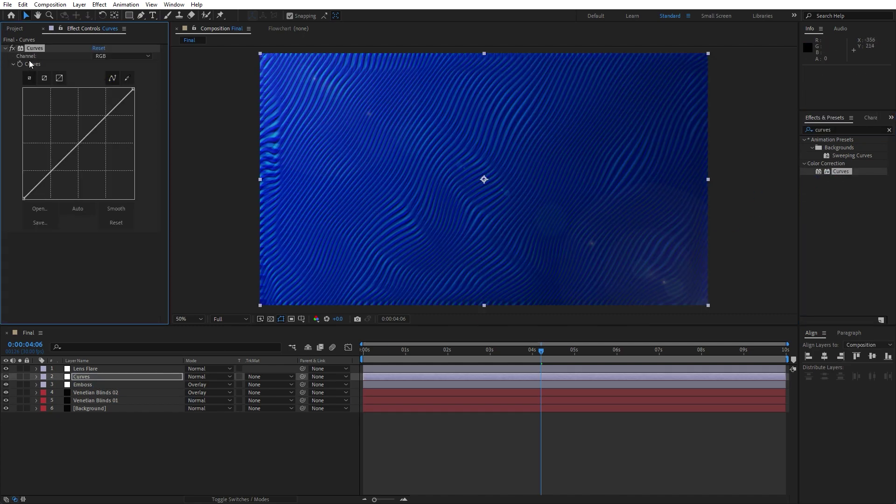
click(116, 57)
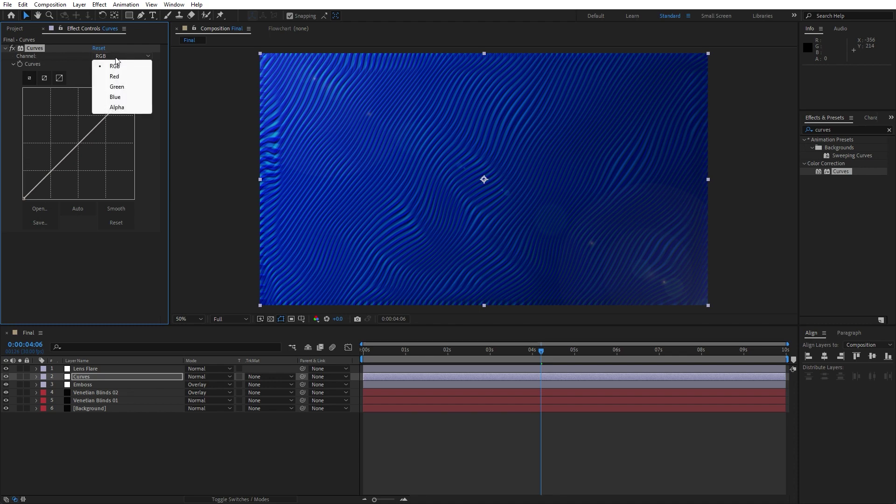
click(126, 97)
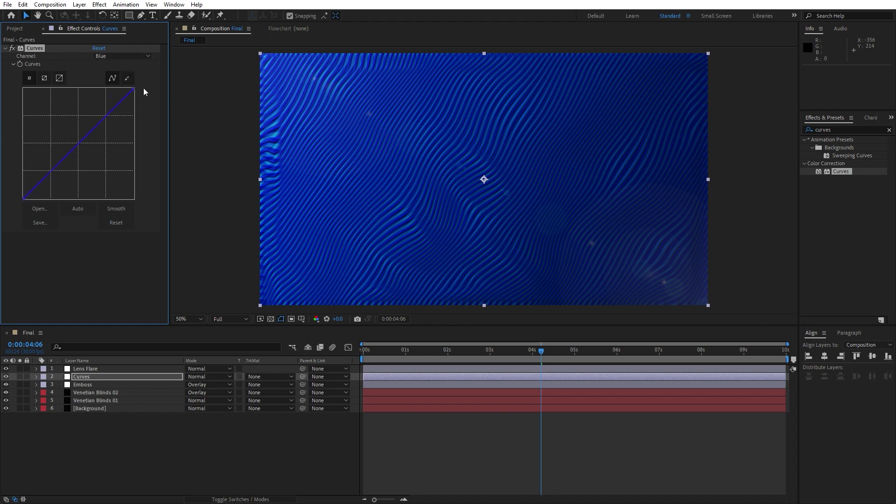
mouse_move(132, 89)
mouse_down()
mouse_move(111, 79)
mouse_move(120, 82)
mouse_up()
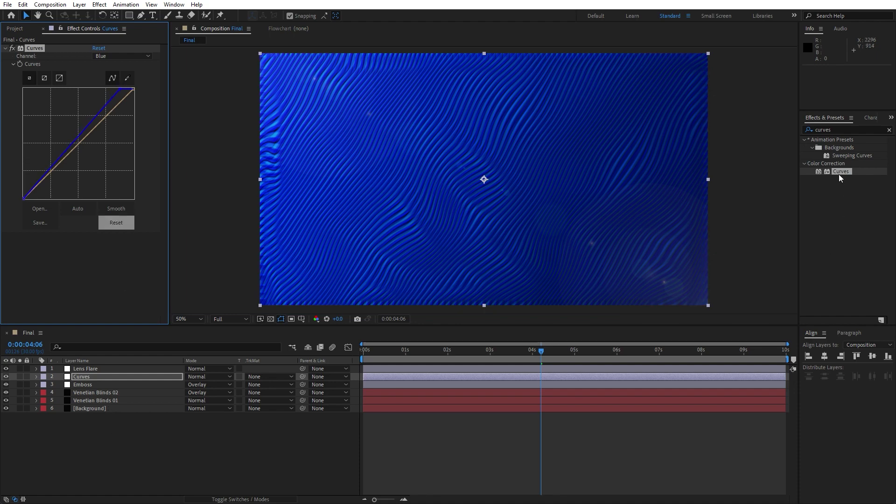
drag(839, 172, 107, 273)
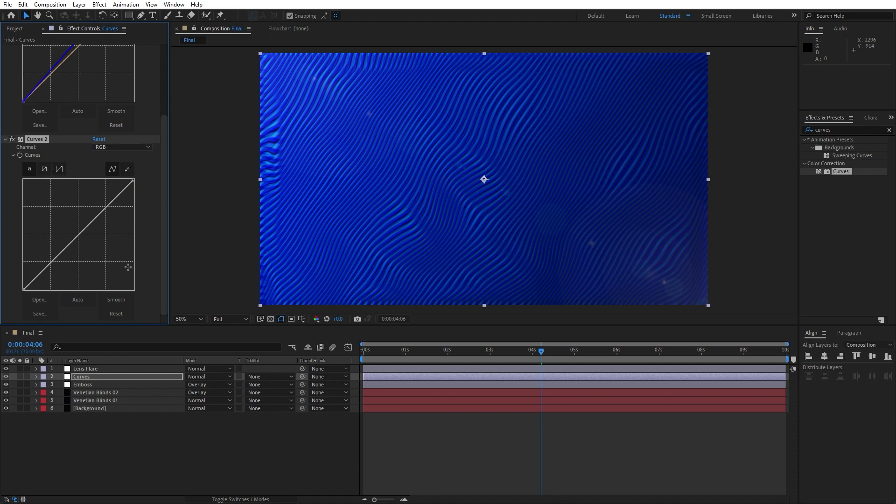
drag(82, 234, 84, 239)
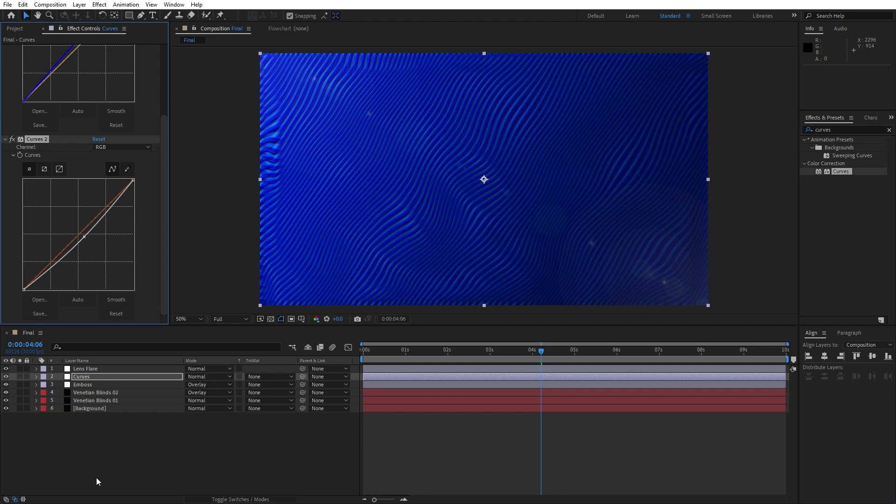
Step: Scale Venetian Blinds 02, Venetian Blinds 01 and Background to 107%, then preview playback
click(95, 433)
click(42, 28)
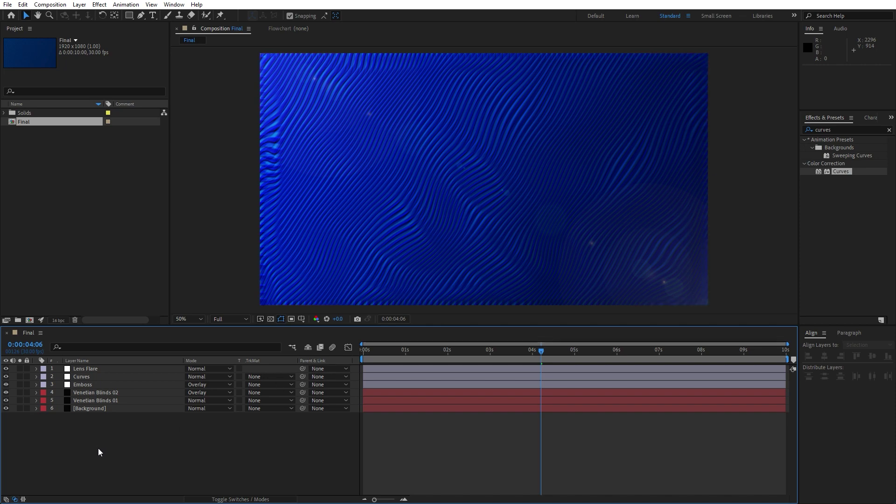
drag(99, 448, 85, 394)
key(s)
click(201, 400)
text(107)
click(191, 457)
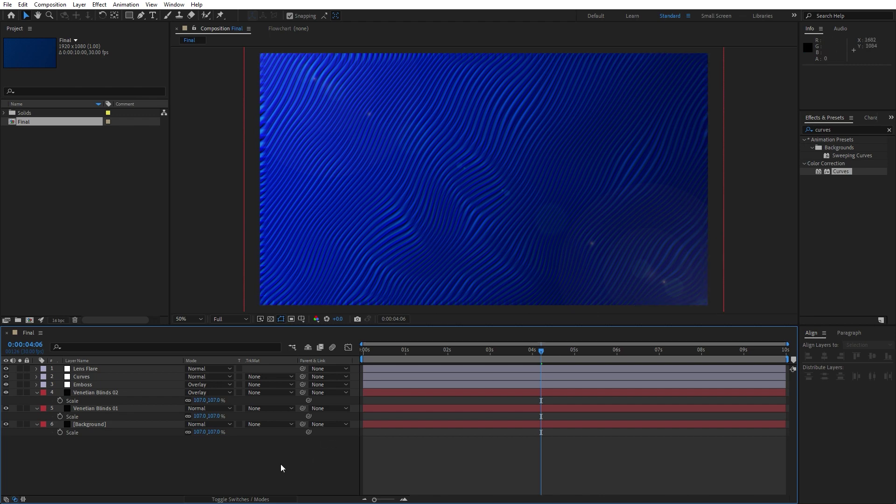
key(space)
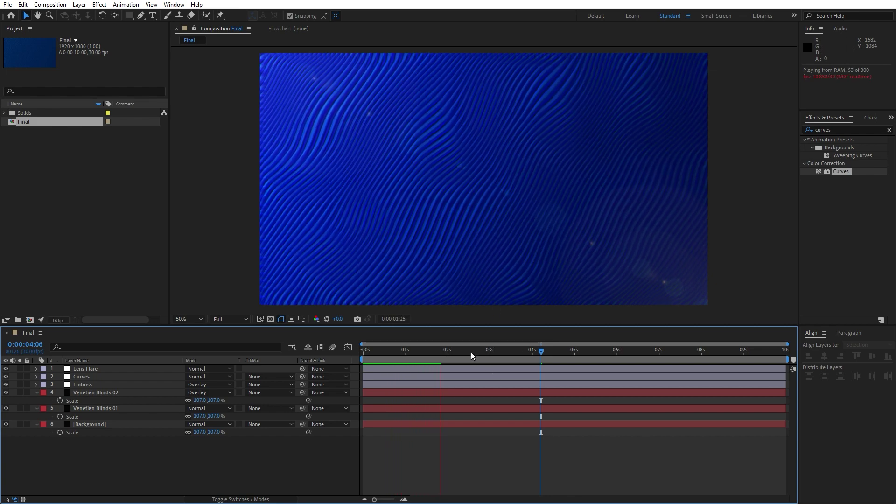
Step: Stop at 0:00:02:23 and review both Venetian Blinds layers' effects and modified properties
click(399, 357)
drag(399, 357, 481, 362)
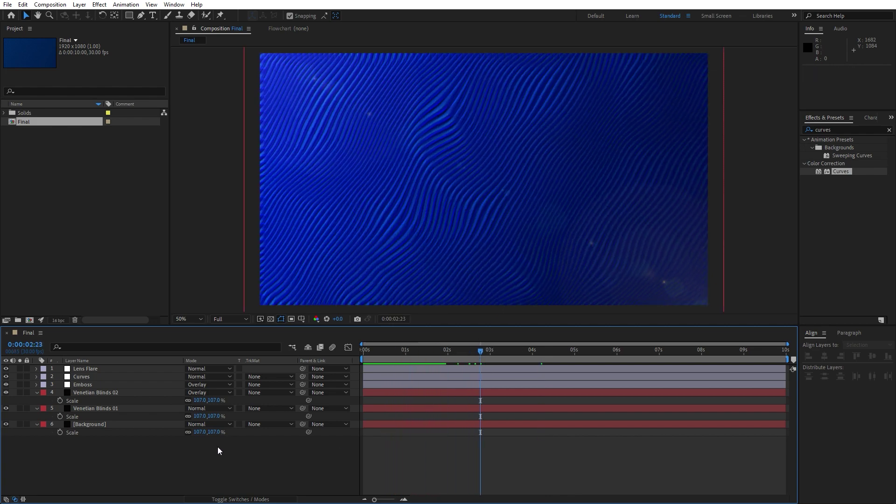
click(115, 413)
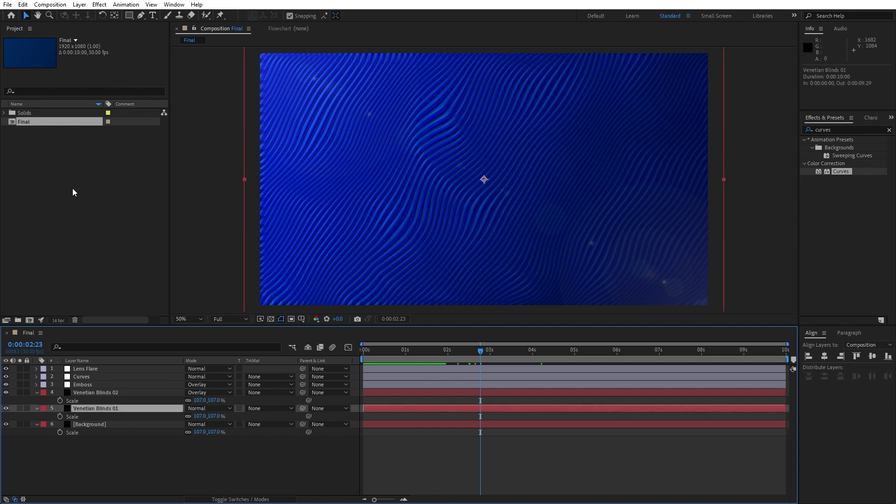
key(F3)
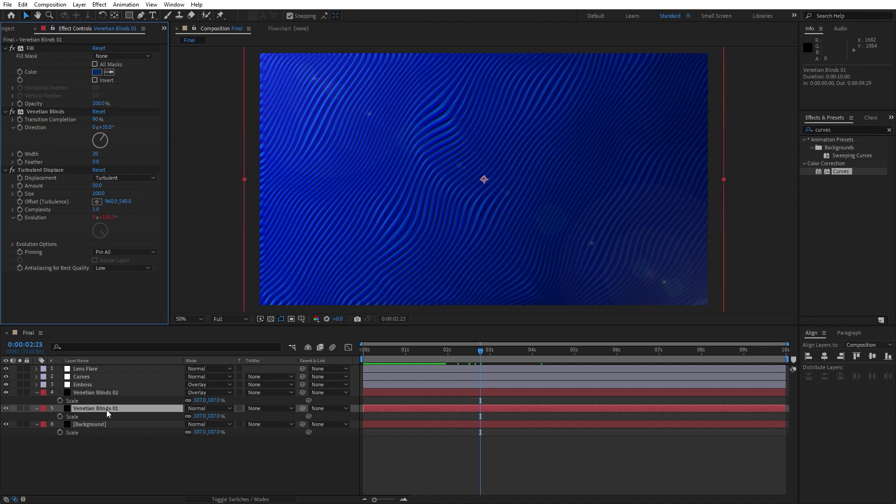
key(u)
key(u)
scroll(434, 475, down, 1)
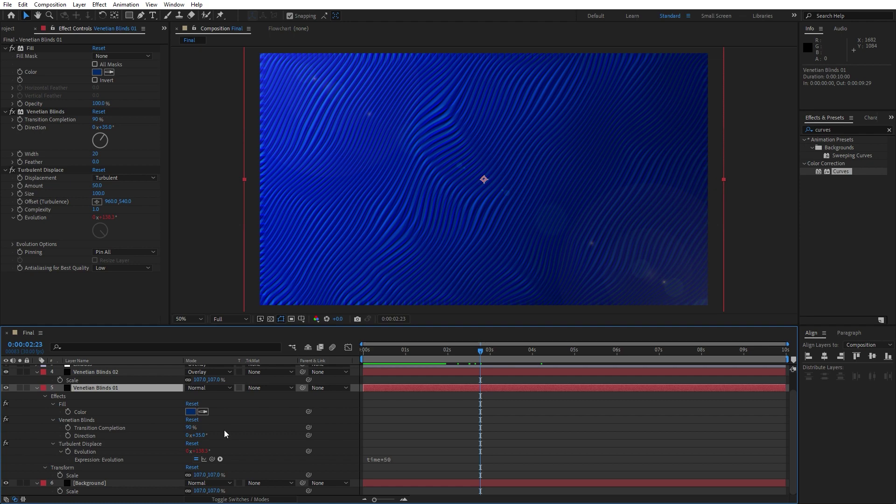
click(96, 372)
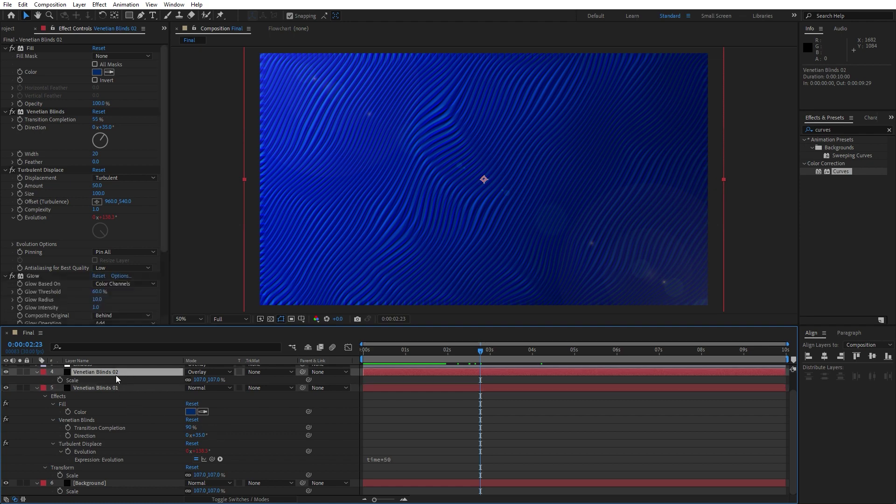
key(u)
key(u)
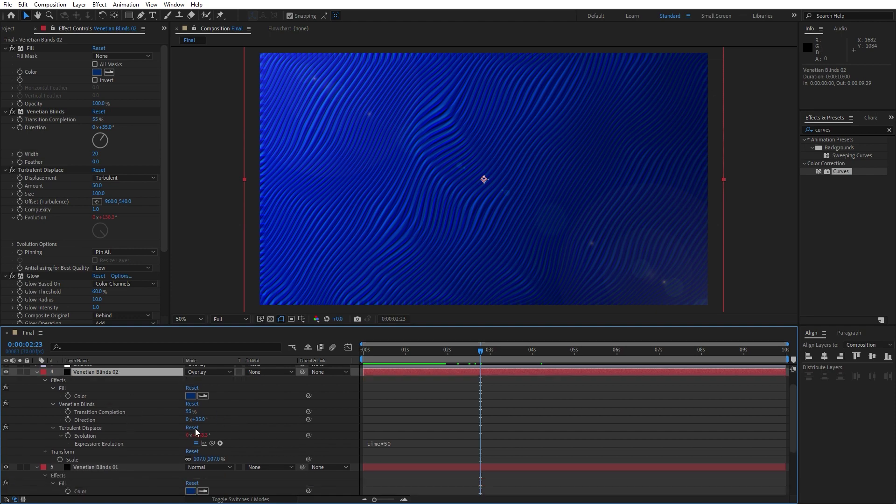
scroll(187, 406, up, 1)
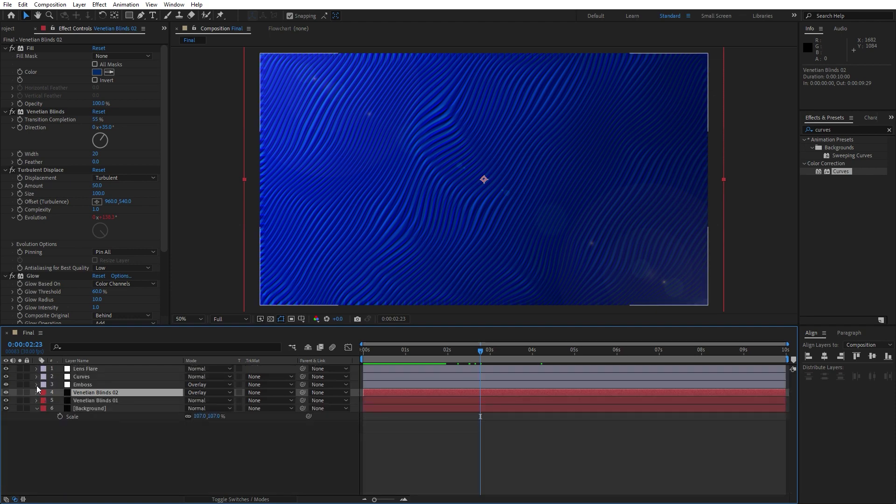
click(37, 380)
click(59, 457)
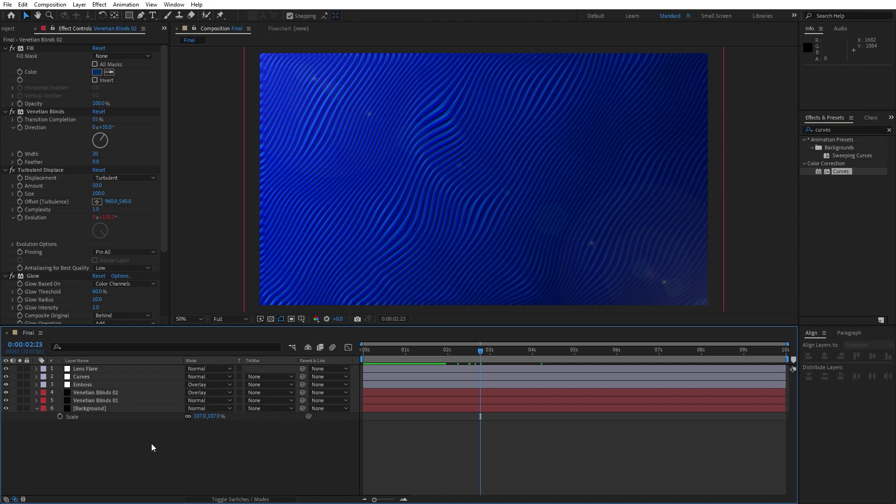
key(space)
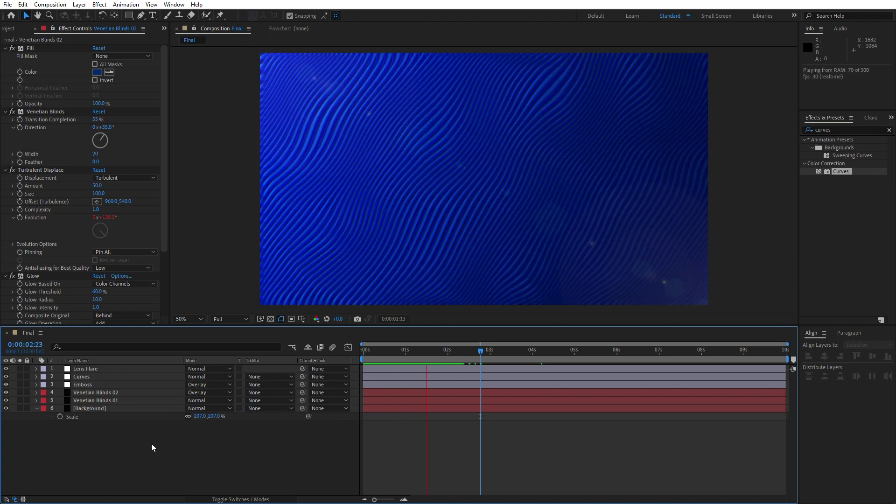
click(431, 353)
mouse_move(438, 356)
mouse_down()
mouse_move(476, 355)
mouse_move(450, 355)
mouse_up()
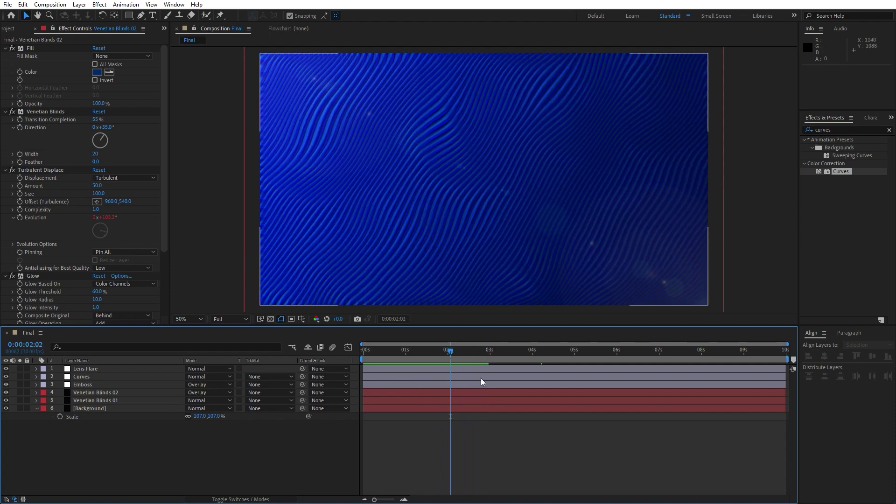
mouse_move(447, 354)
mouse_down()
mouse_move(417, 355)
mouse_move(445, 355)
mouse_up()
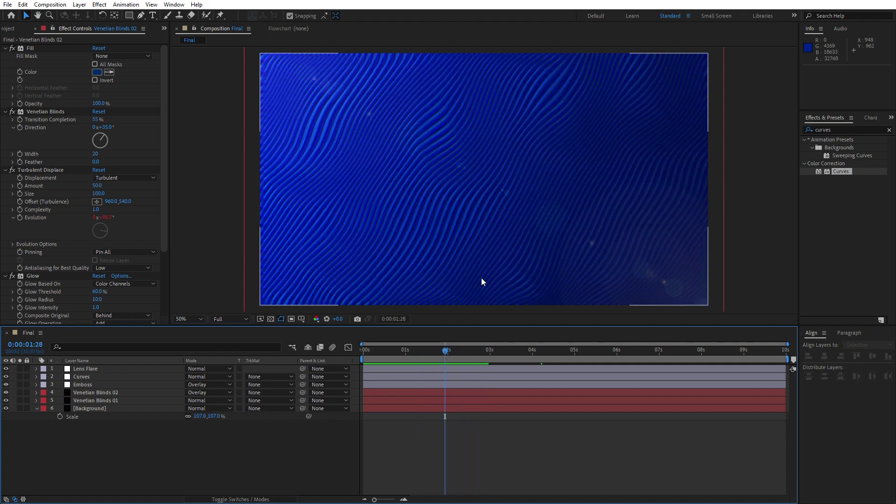